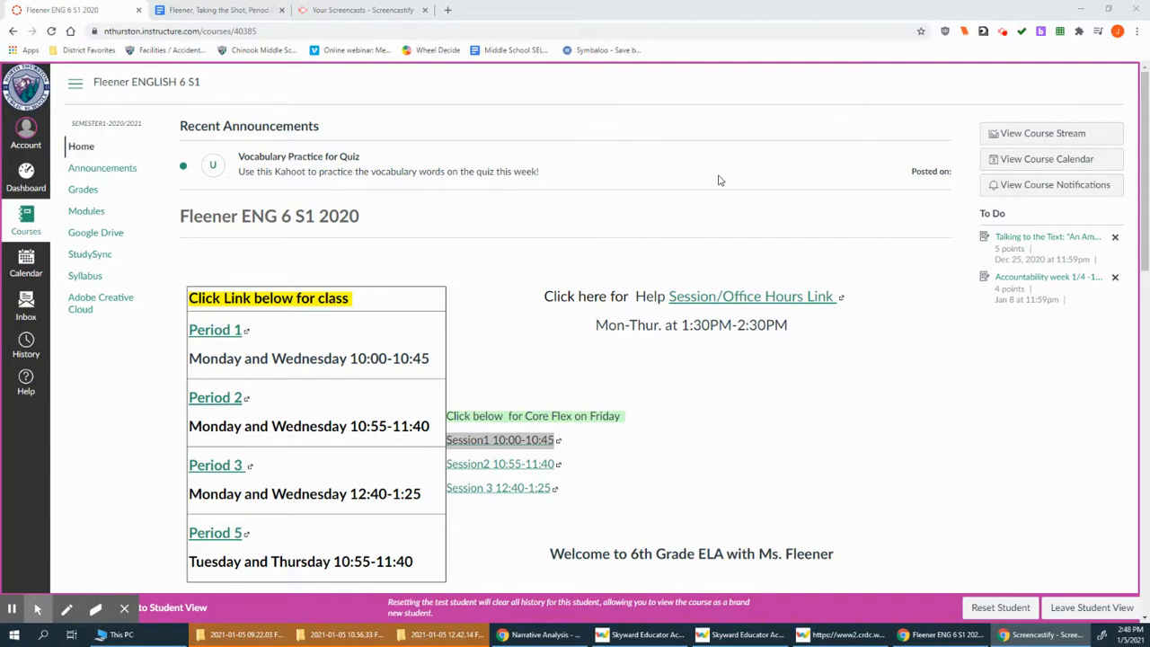
Open the course Modules list, then the Narrative Analysis assignment in Week of 1/4 -1/8
{"action": "left_click", "coordinate": [88, 216]}
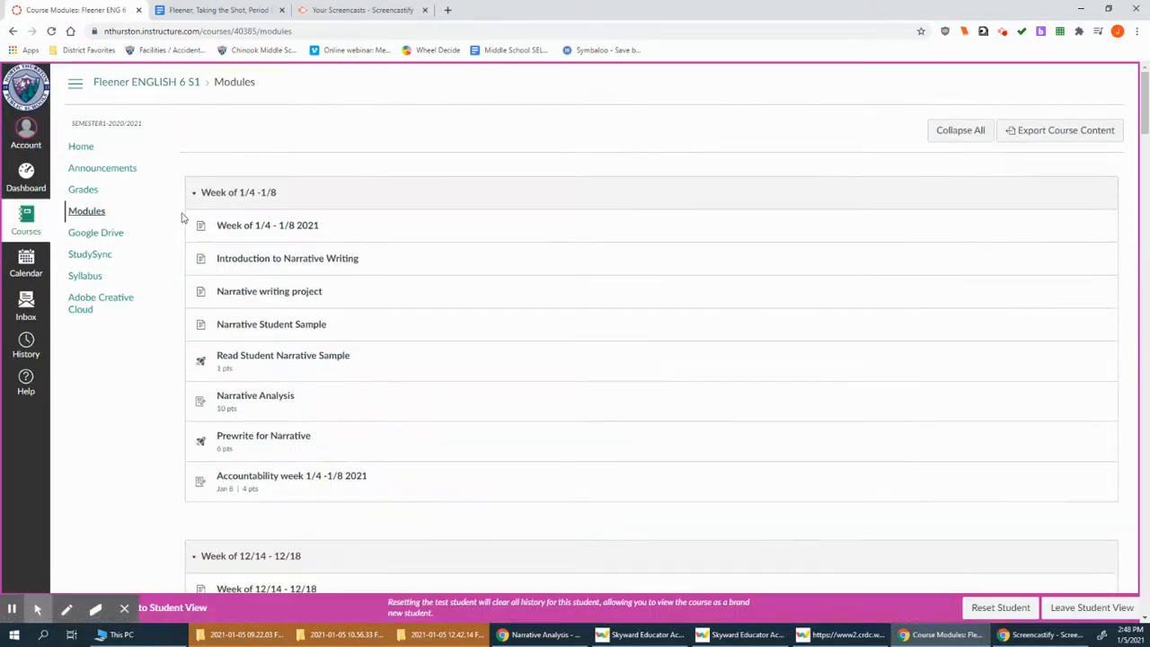
{"action": "left_click", "coordinate": [243, 400]}
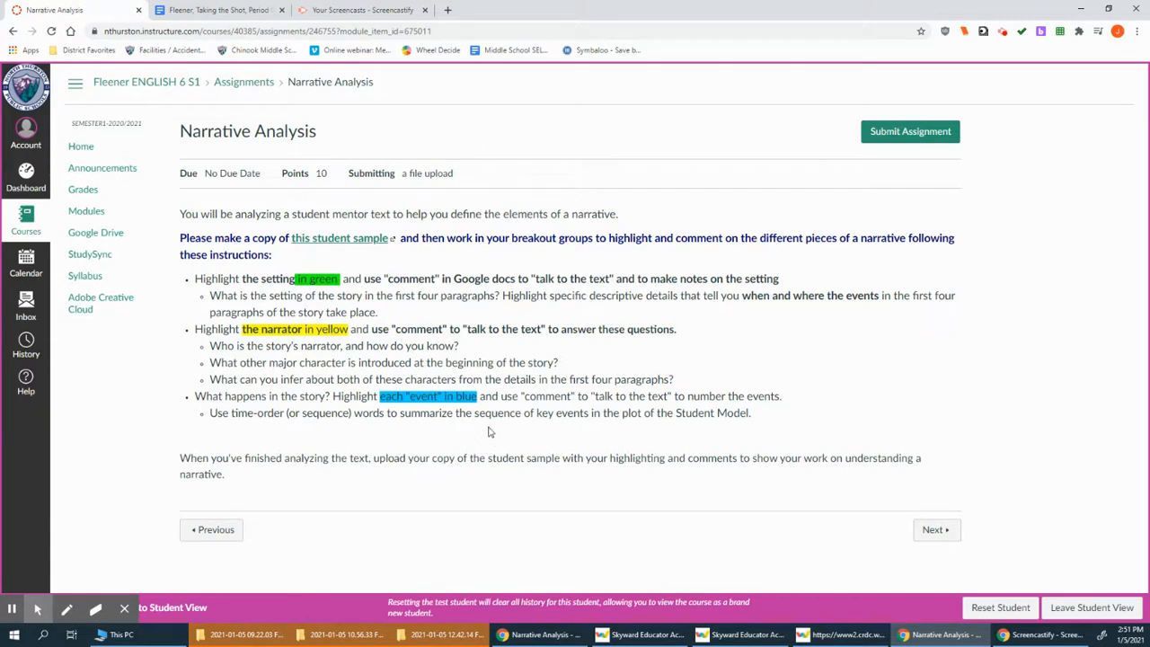
Follow the student sample link to get the Taking the Shot copy prompt
{"action": "left_click", "coordinate": [321, 240]}
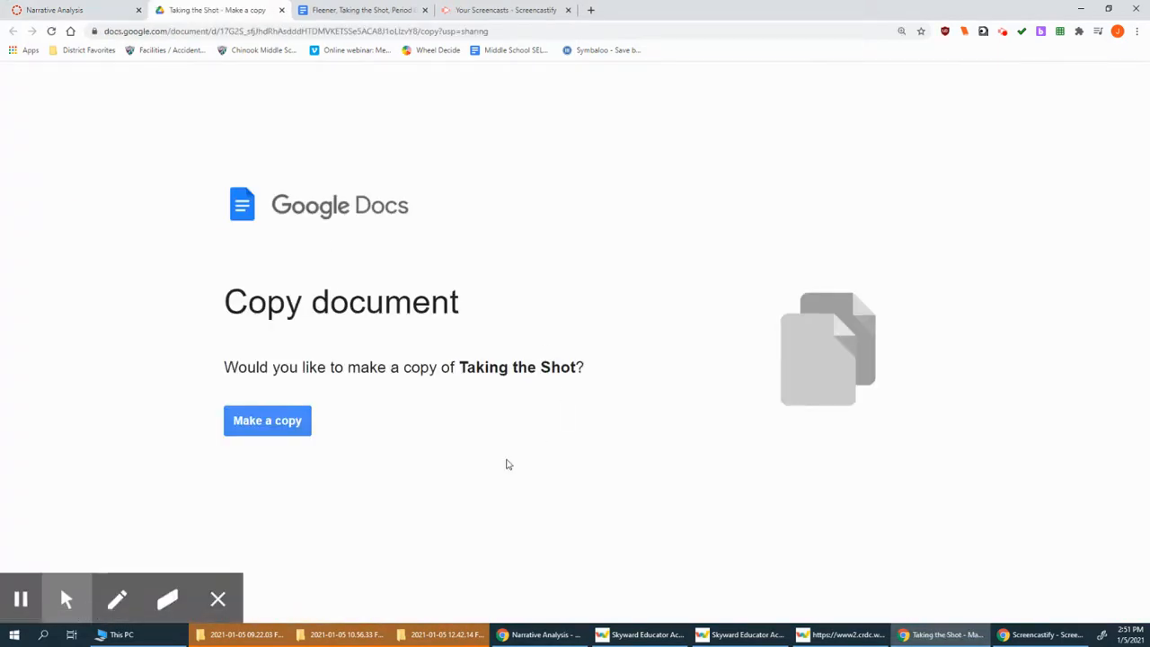
Make a copy of Taking the Shot titled with the student's name, 'Taking the Shot, Period 0'
{"action": "left_click", "coordinate": [272, 425]}
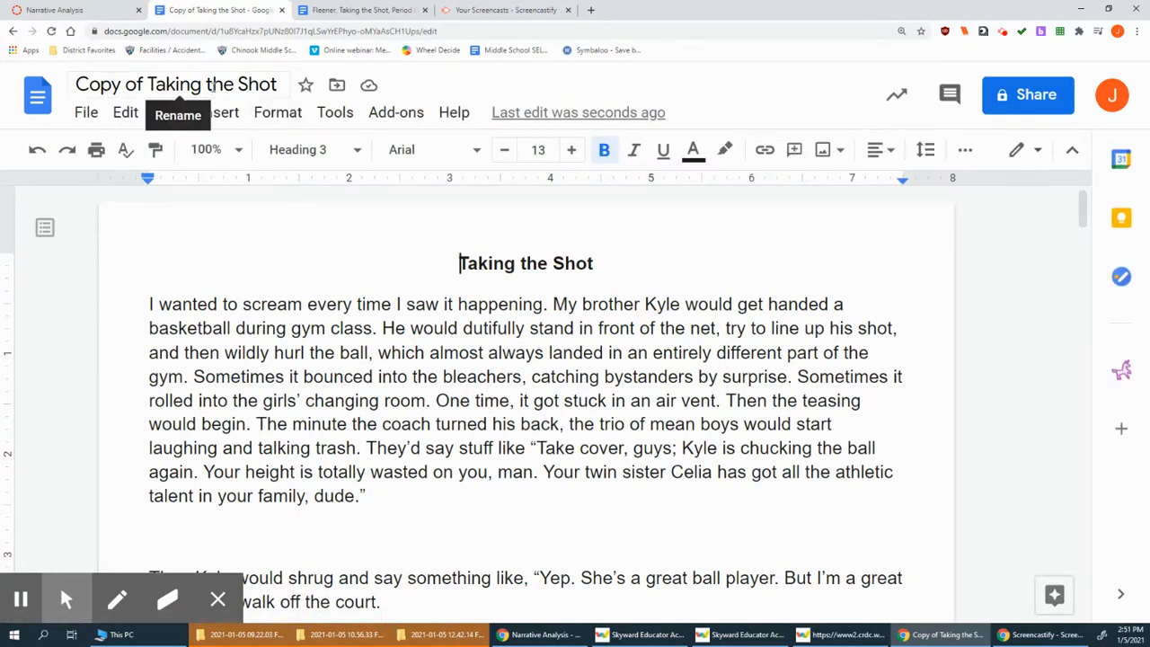
{"action": "left_click_drag", "start_coordinate": [149, 83], "coordinate": [77, 85]}
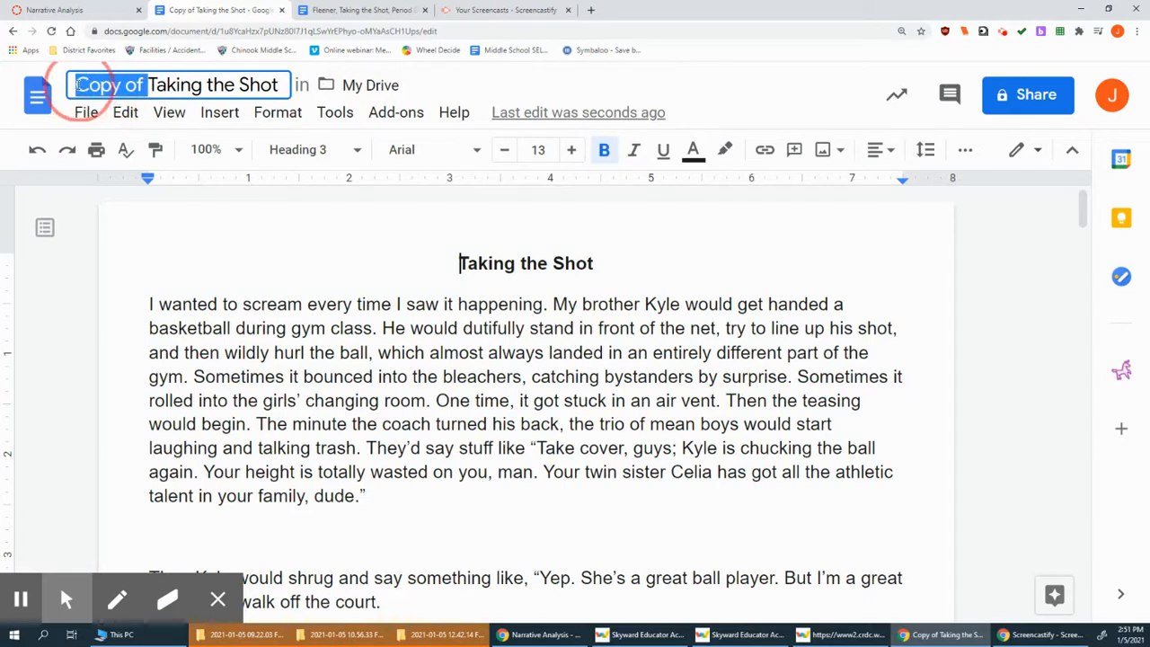
{"action": "key", "text": "BackSpace"}
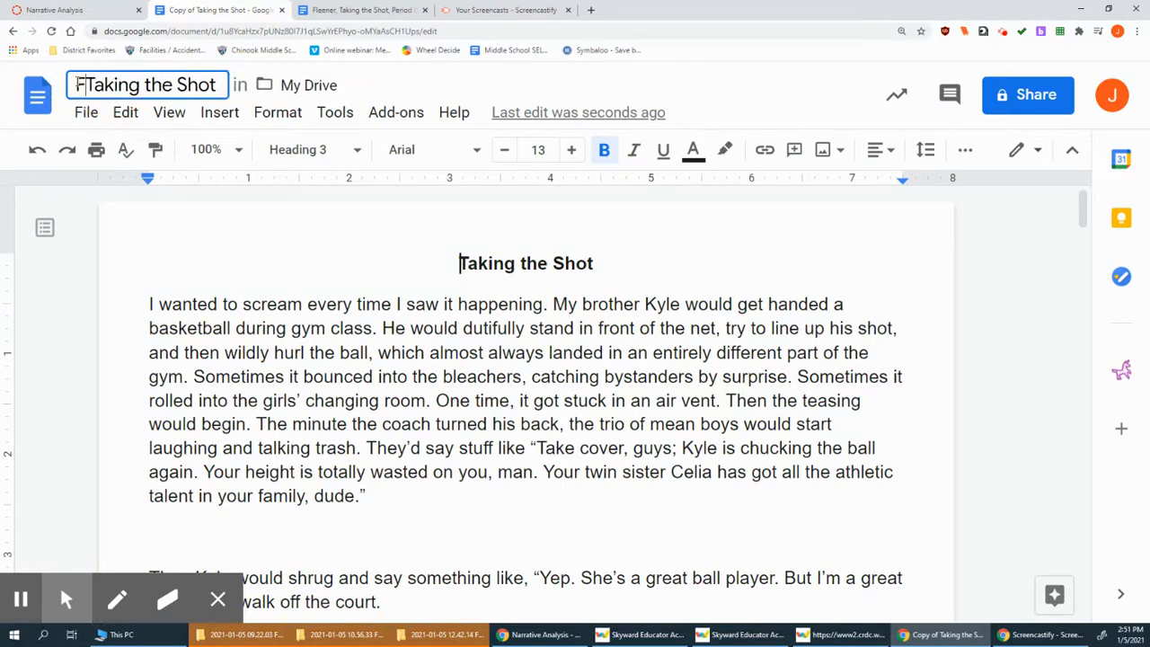
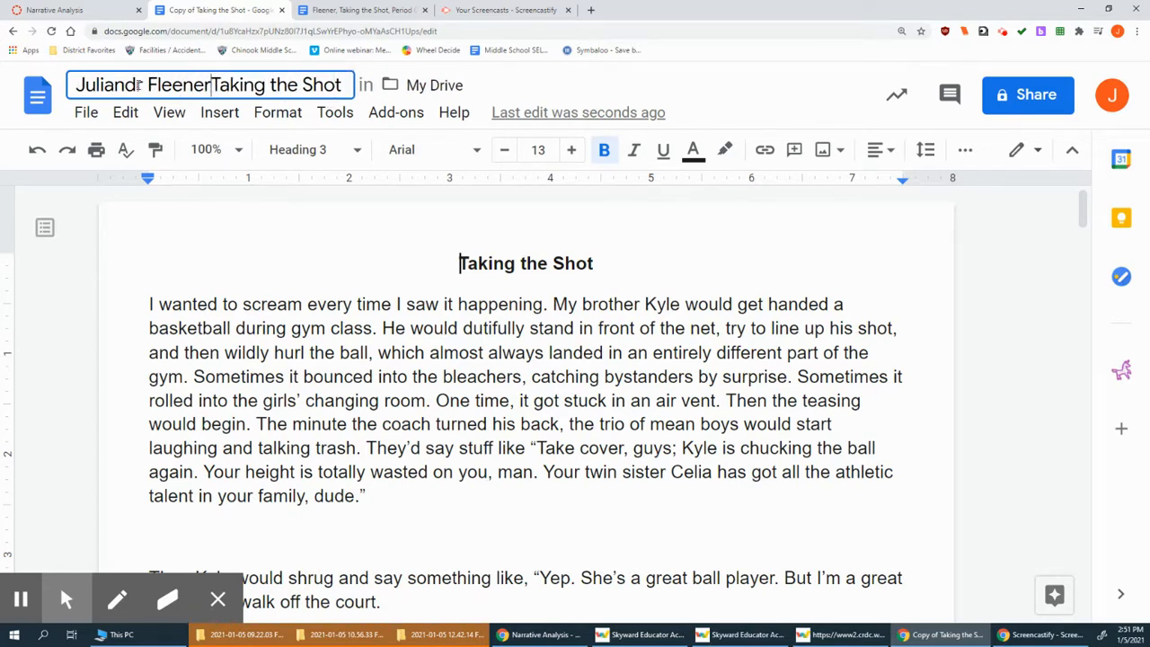
{"action": "left_click", "coordinate": [142, 84]}
{"action": "type", "text": "a"}
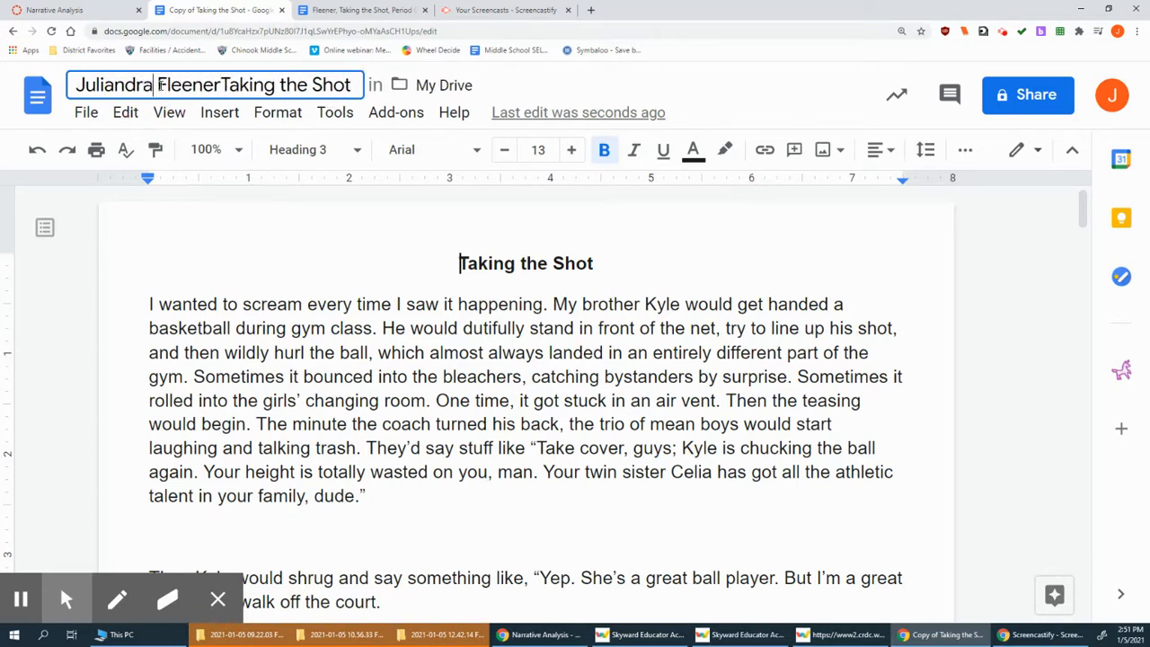
{"action": "left_click", "coordinate": [221, 85]}
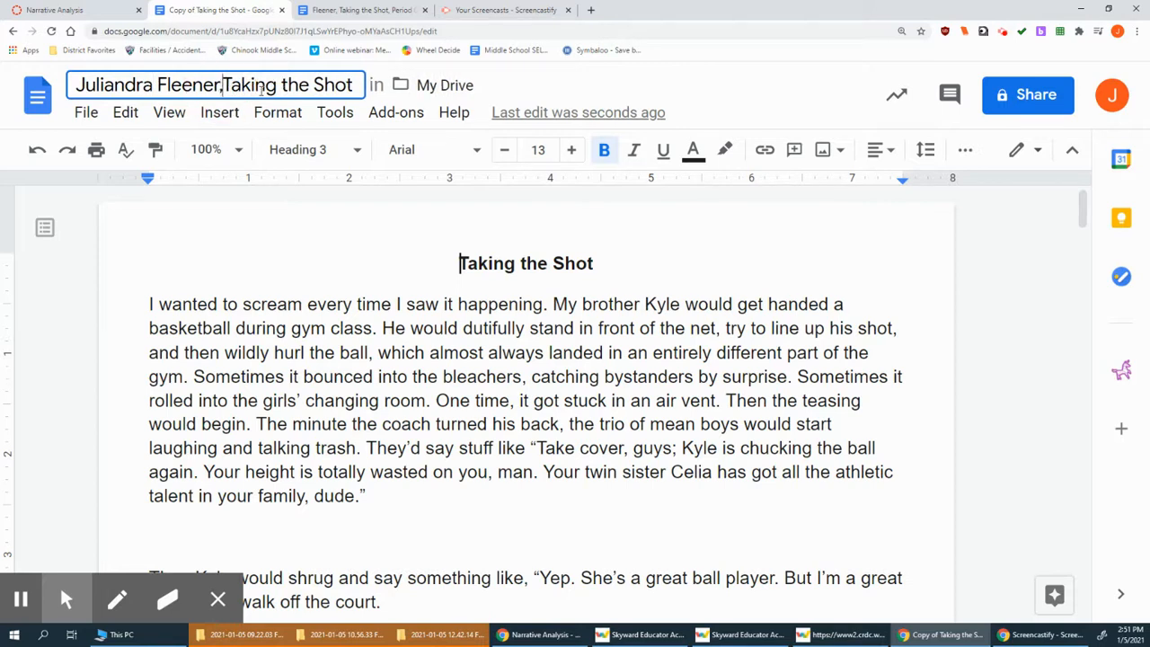
{"action": "type", "text": ","}
{"action": "left_click", "coordinate": [354, 85]}
{"action": "type", "text": ", "}
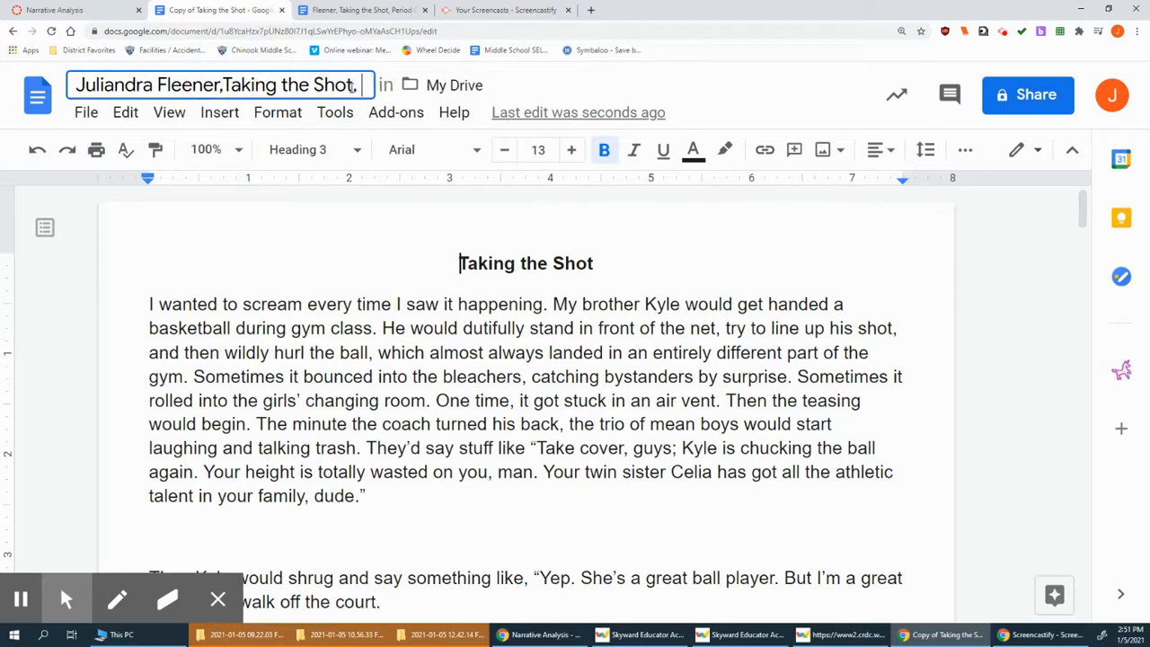
{"action": "type", "text": "Period 0"}
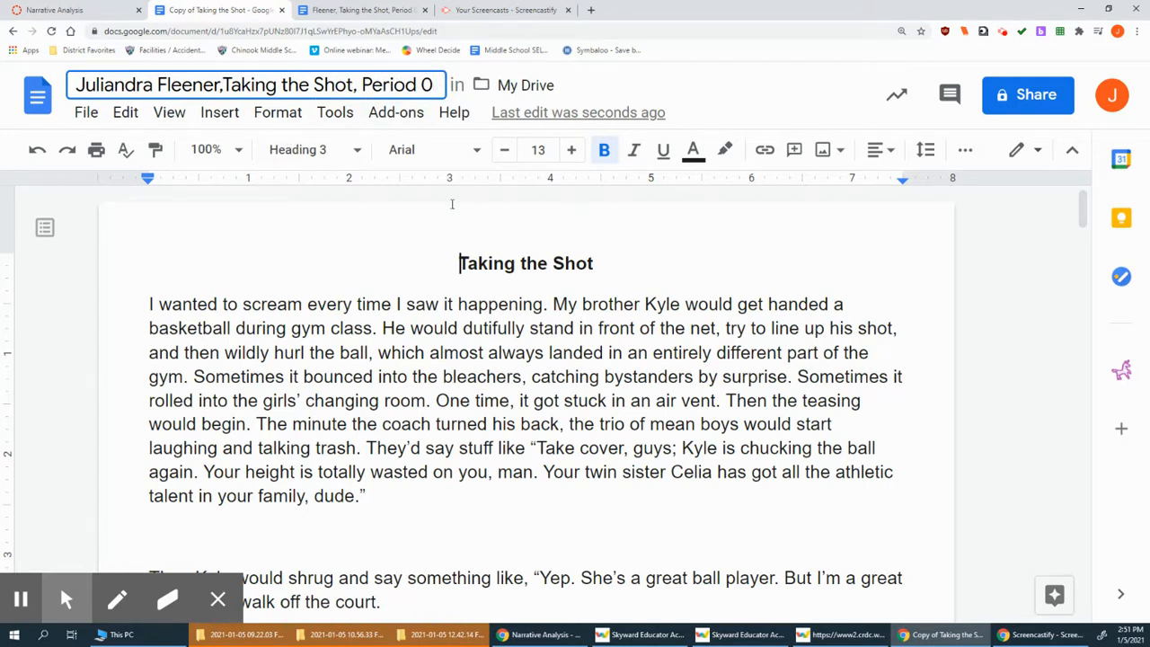
{"action": "left_click", "coordinate": [407, 228]}
{"action": "left_click", "coordinate": [492, 87]}
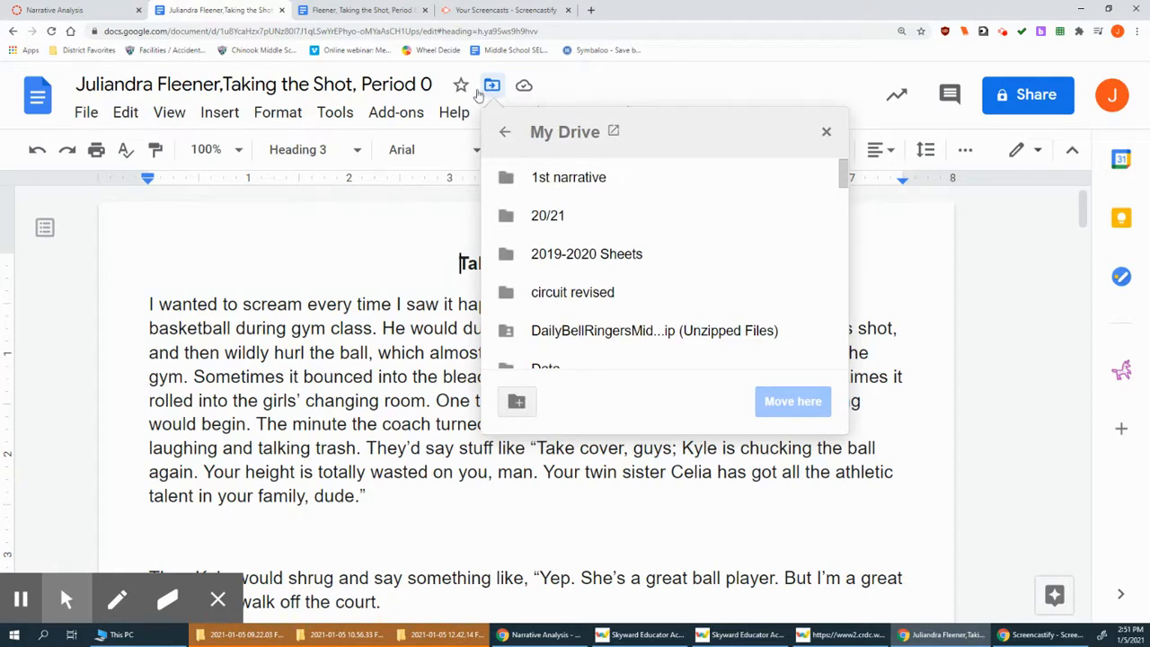
{"action": "scroll", "coordinate": [569, 195], "scroll_direction": "down", "scroll_amount": 10}
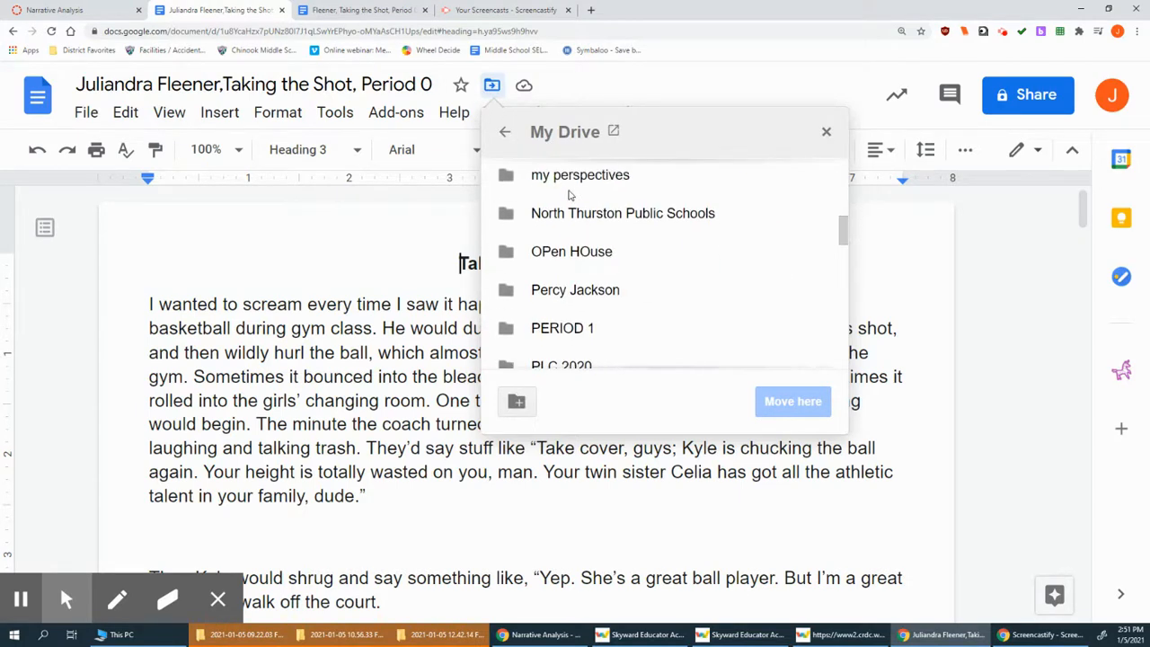
{"action": "scroll", "coordinate": [629, 377], "scroll_direction": "down", "scroll_amount": 3}
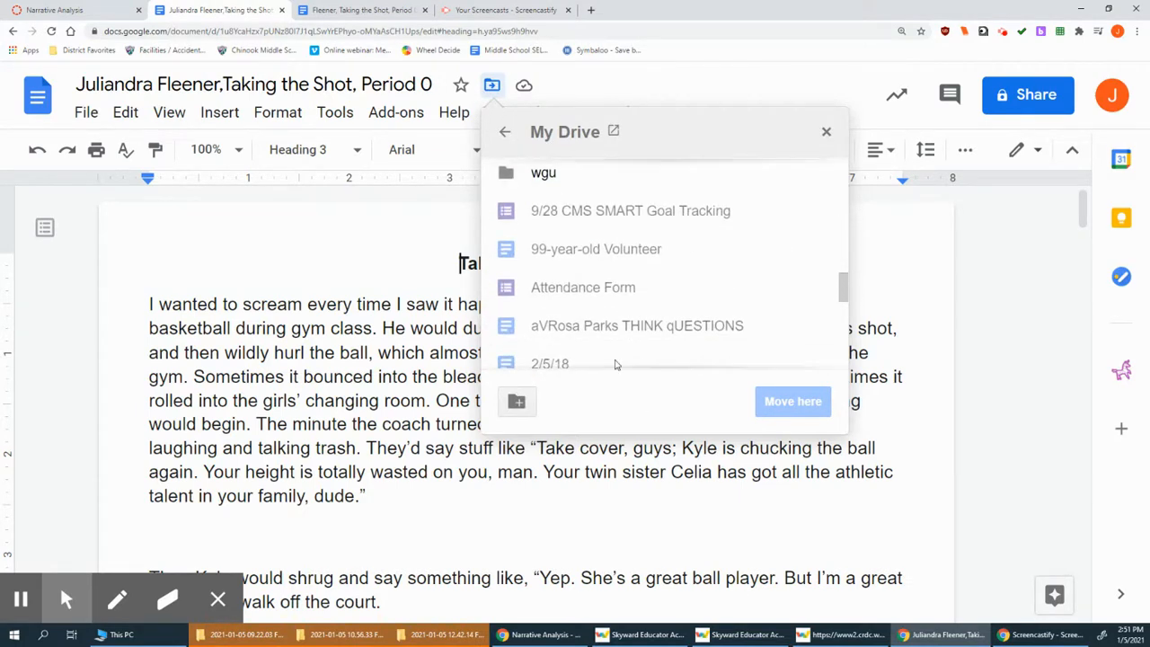
{"action": "scroll", "coordinate": [616, 362], "scroll_direction": "up", "scroll_amount": 3}
{"action": "scroll", "coordinate": [588, 238], "scroll_direction": "up", "scroll_amount": 5}
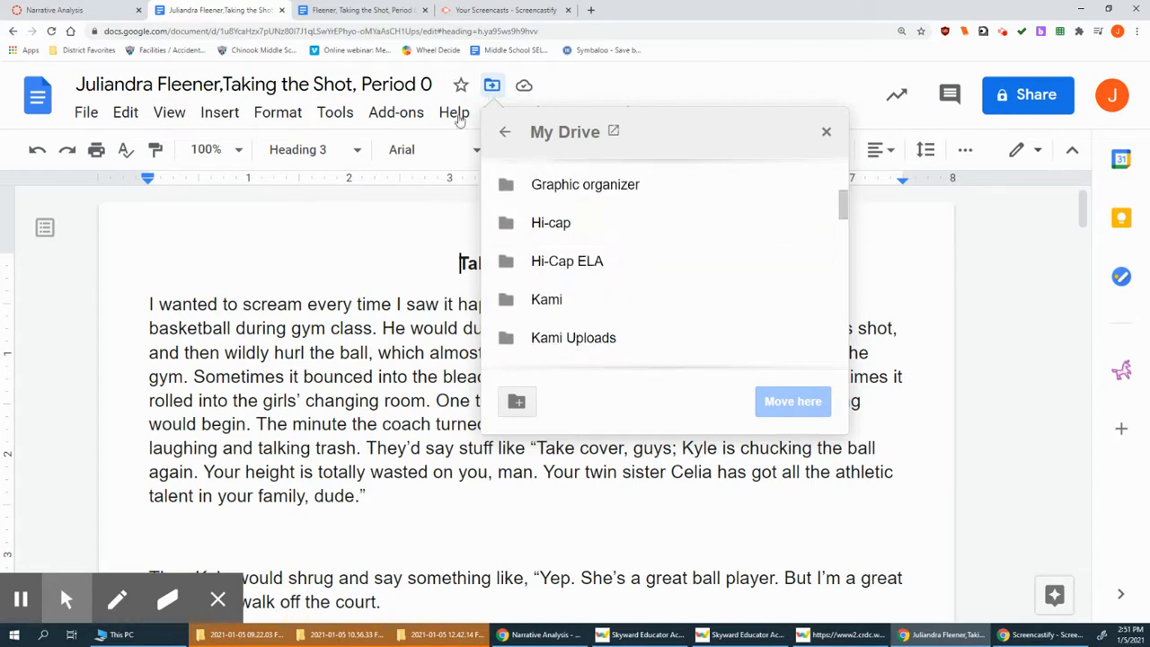
{"action": "left_click", "coordinate": [826, 133]}
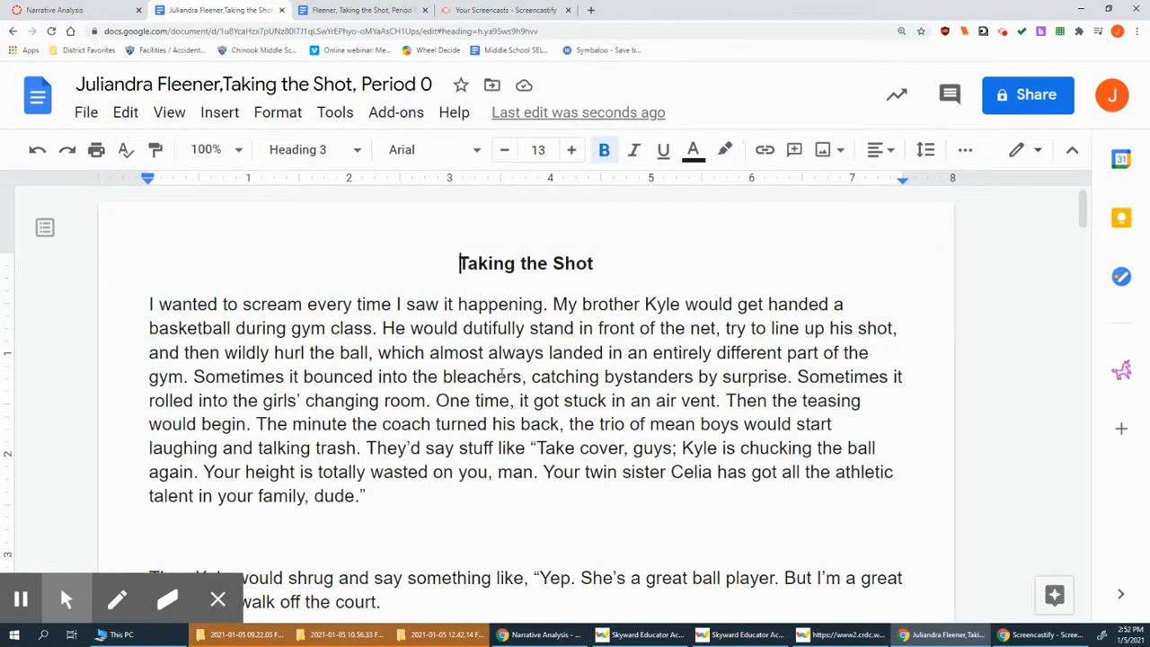
{"action": "scroll", "coordinate": [501, 376], "scroll_direction": "down", "scroll_amount": 4}
{"action": "scroll", "coordinate": [223, 256], "scroll_direction": "up", "scroll_amount": 2}
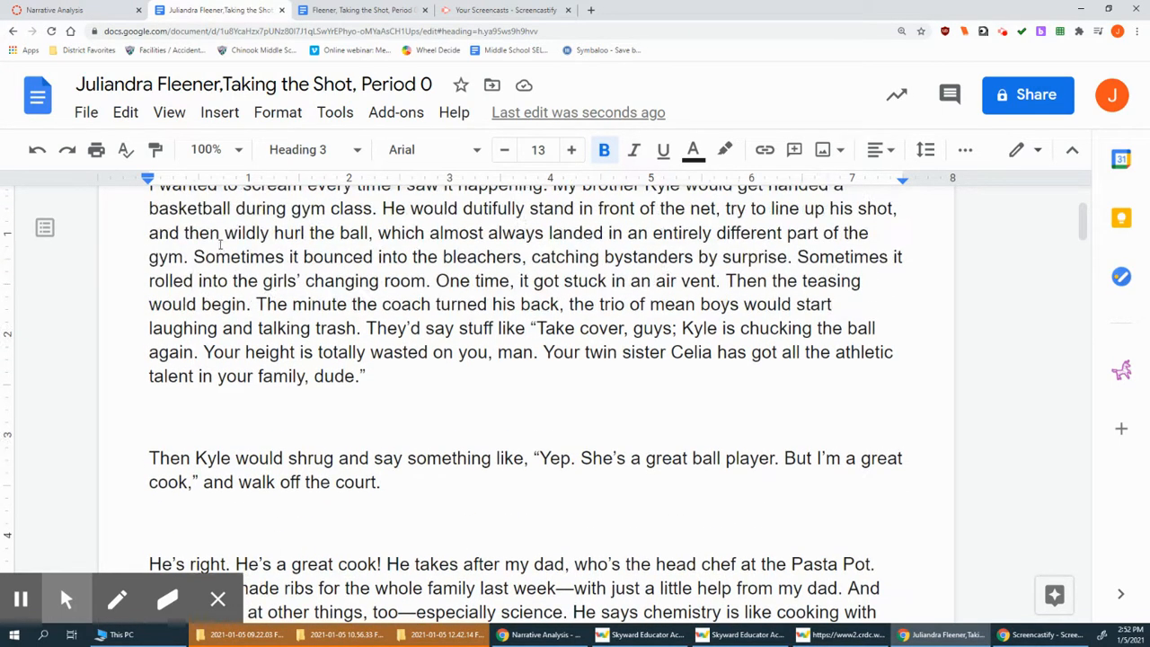
{"action": "scroll", "coordinate": [329, 474], "scroll_direction": "down", "scroll_amount": 3}
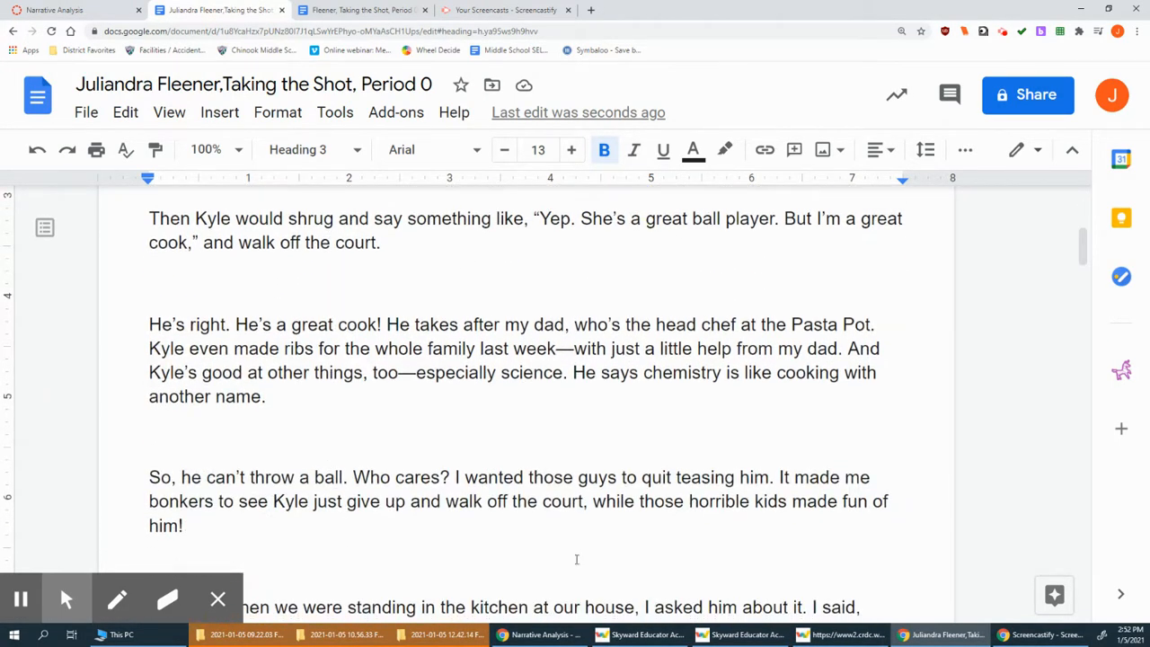
{"action": "scroll", "coordinate": [587, 446], "scroll_direction": "up", "scroll_amount": 4}
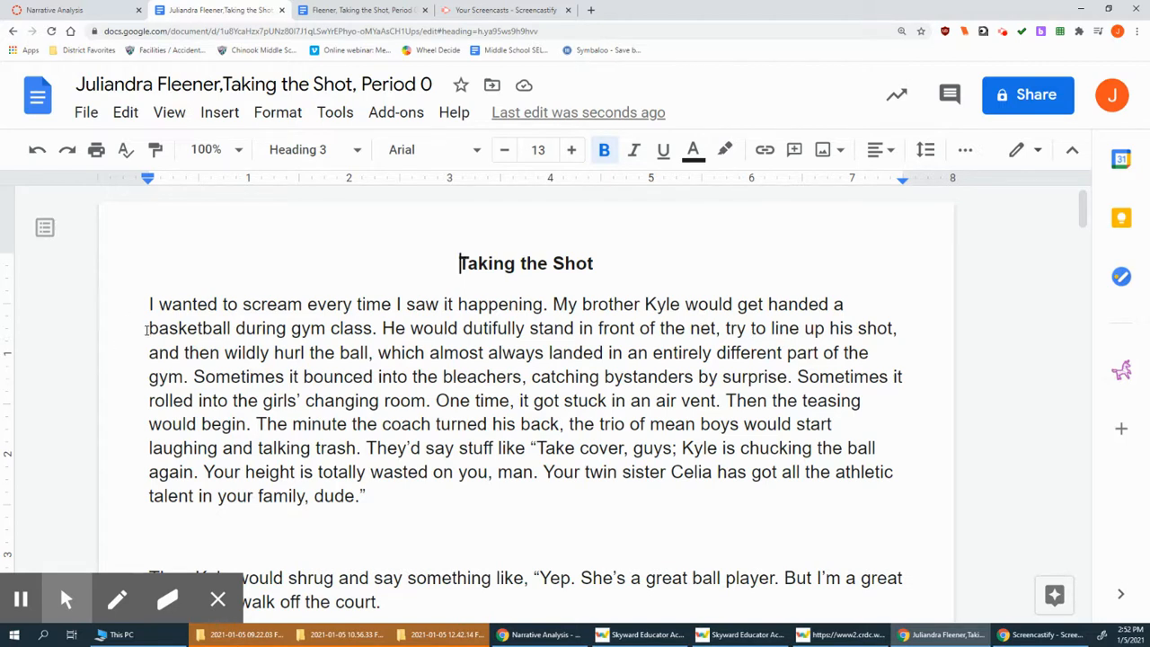
Highlight 'during gym class' and 'front of the net' in green in the opening paragraph
{"action": "left_click", "coordinate": [726, 153]}
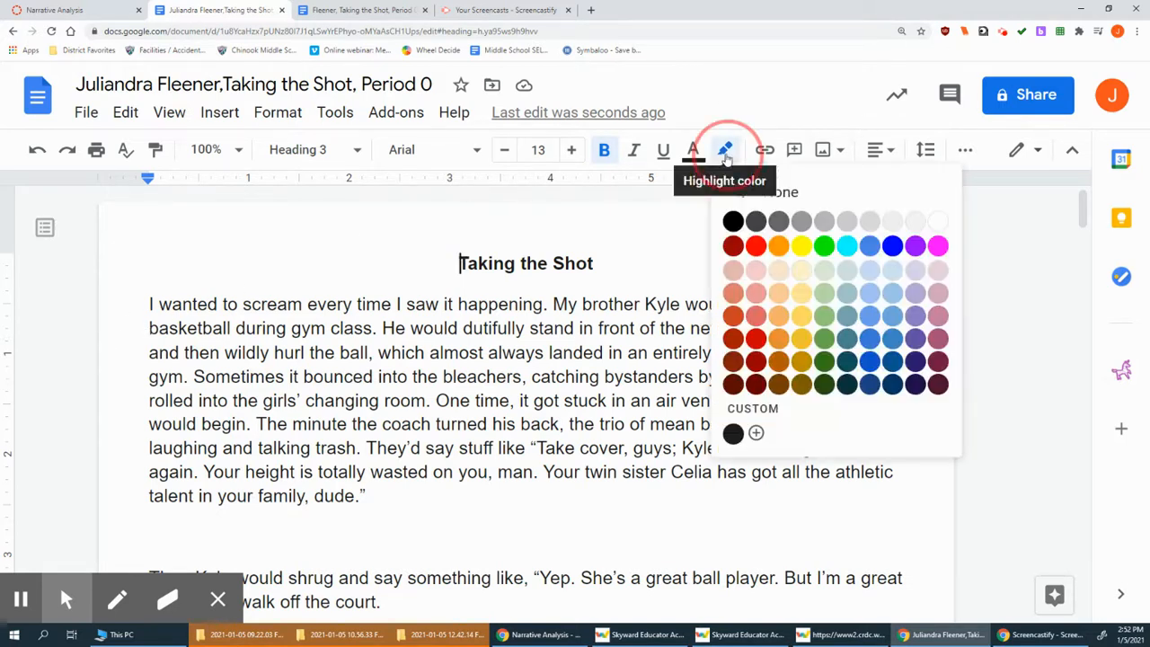
{"action": "left_click", "coordinate": [145, 330]}
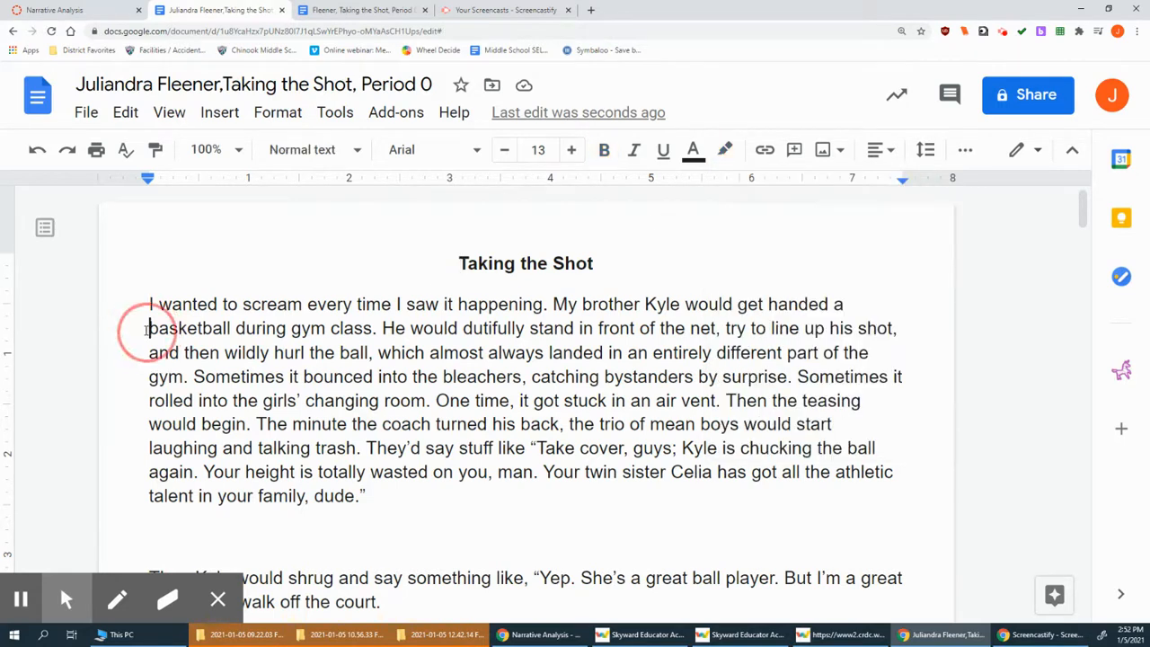
{"action": "left_click_drag", "start_coordinate": [148, 328], "coordinate": [377, 329]}
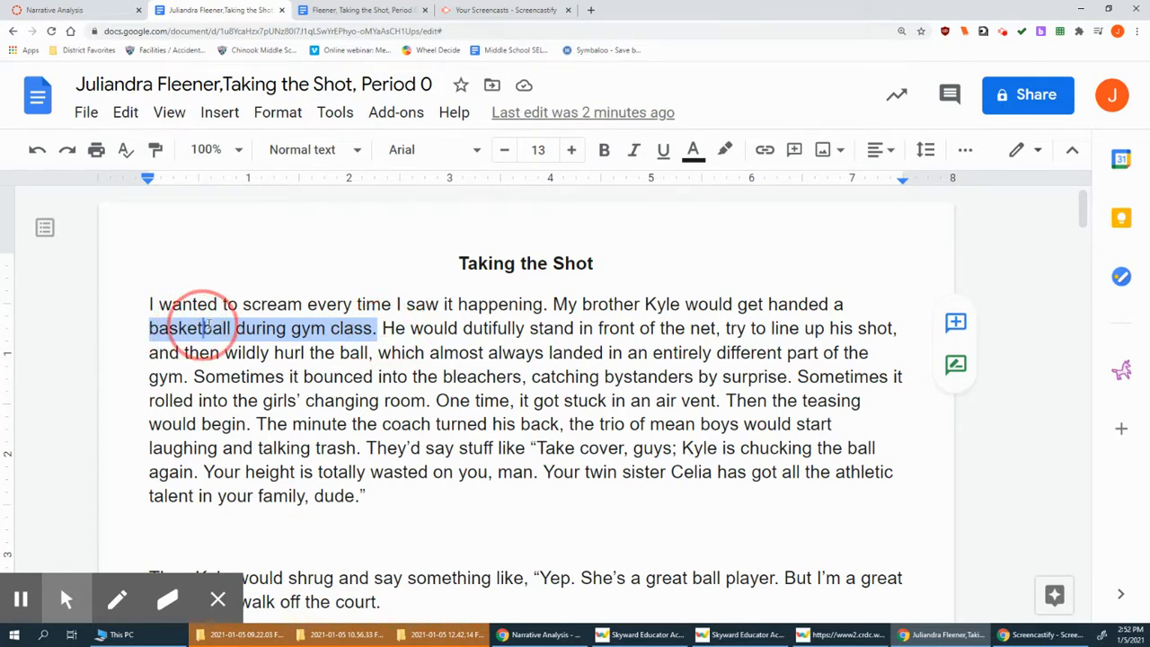
{"action": "left_click", "coordinate": [235, 329]}
{"action": "left_click_drag", "start_coordinate": [237, 329], "coordinate": [375, 332]}
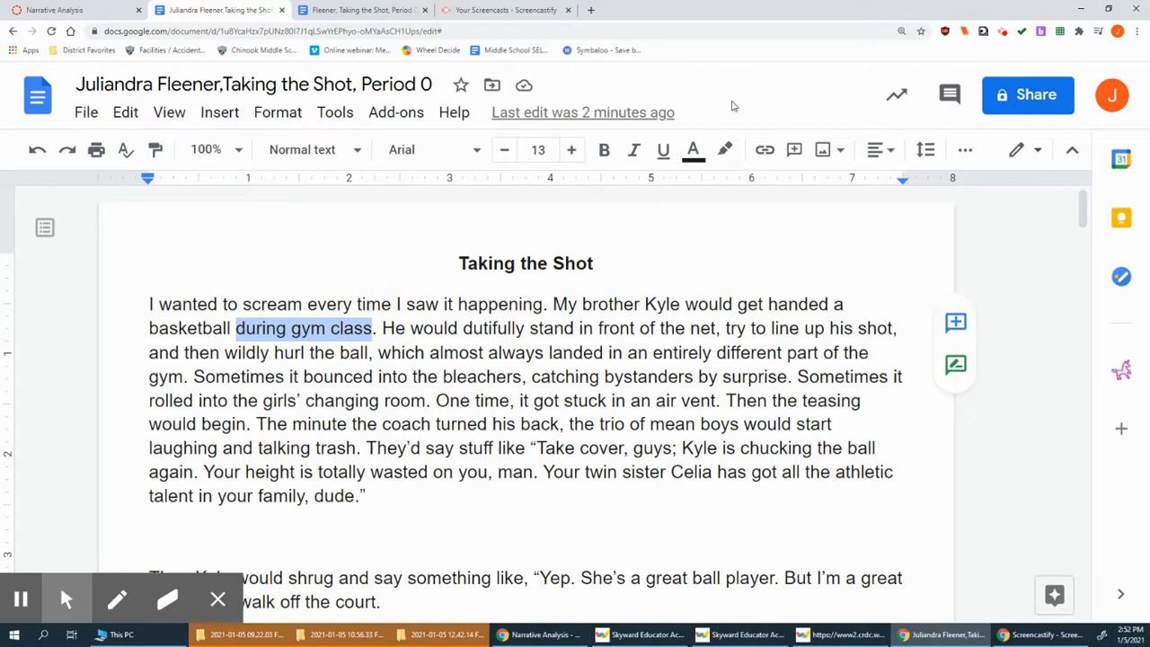
{"action": "left_click", "coordinate": [726, 150]}
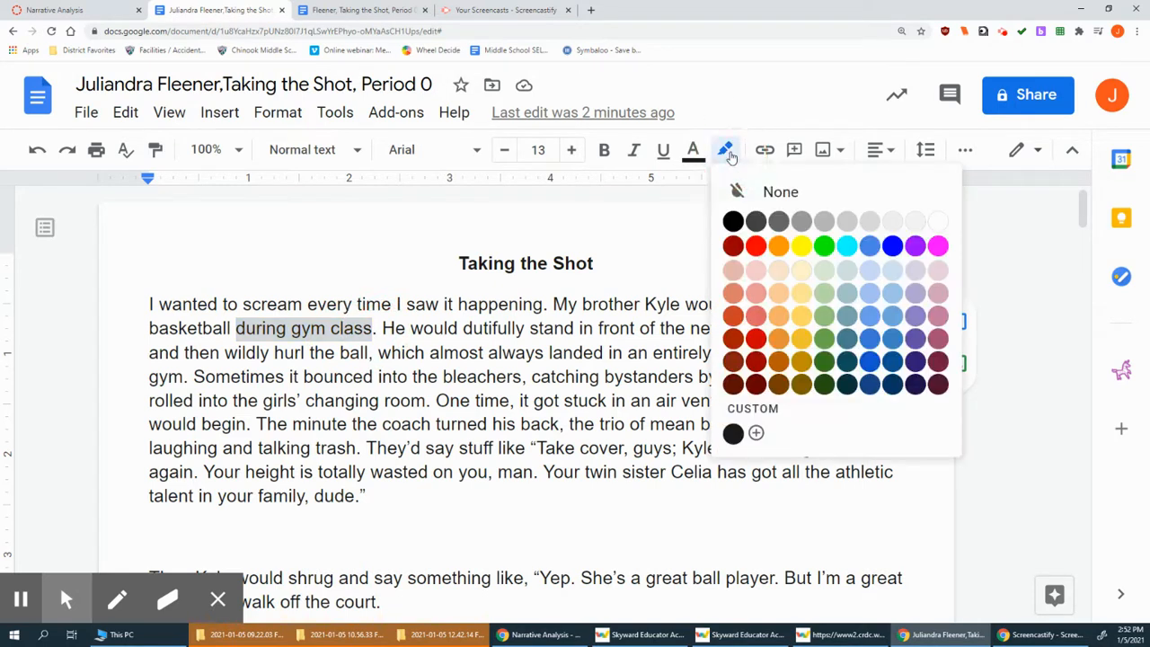
{"action": "left_click", "coordinate": [824, 246]}
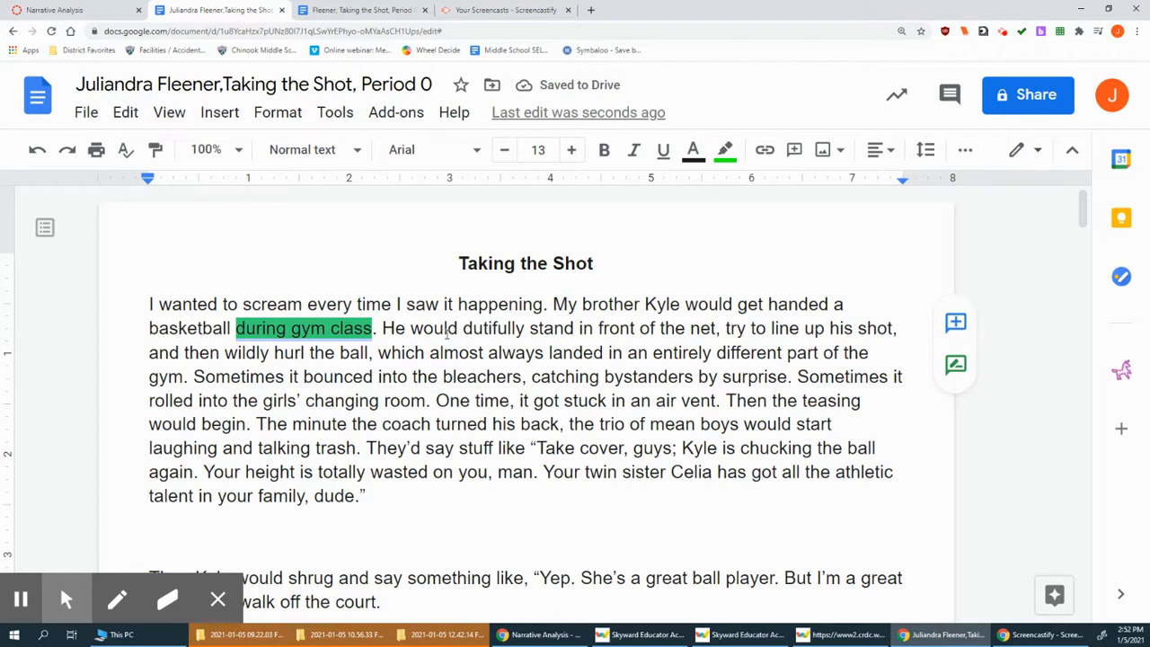
{"action": "left_click_drag", "start_coordinate": [598, 328], "coordinate": [718, 328]}
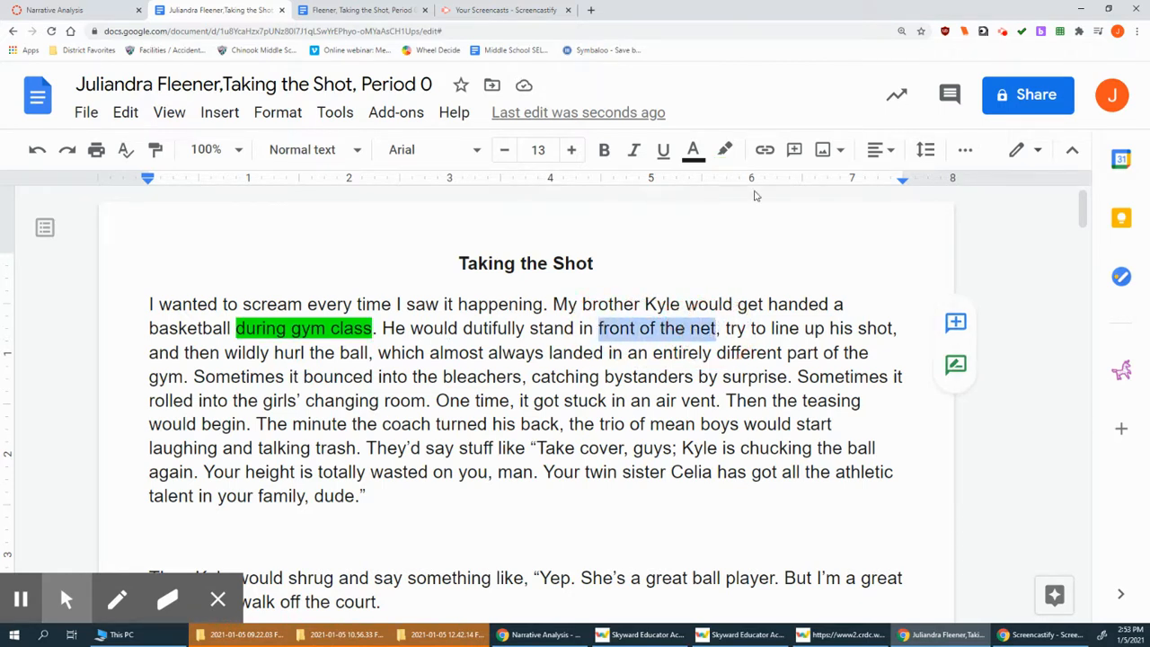
{"action": "left_click", "coordinate": [725, 150]}
{"action": "left_click", "coordinate": [822, 247]}
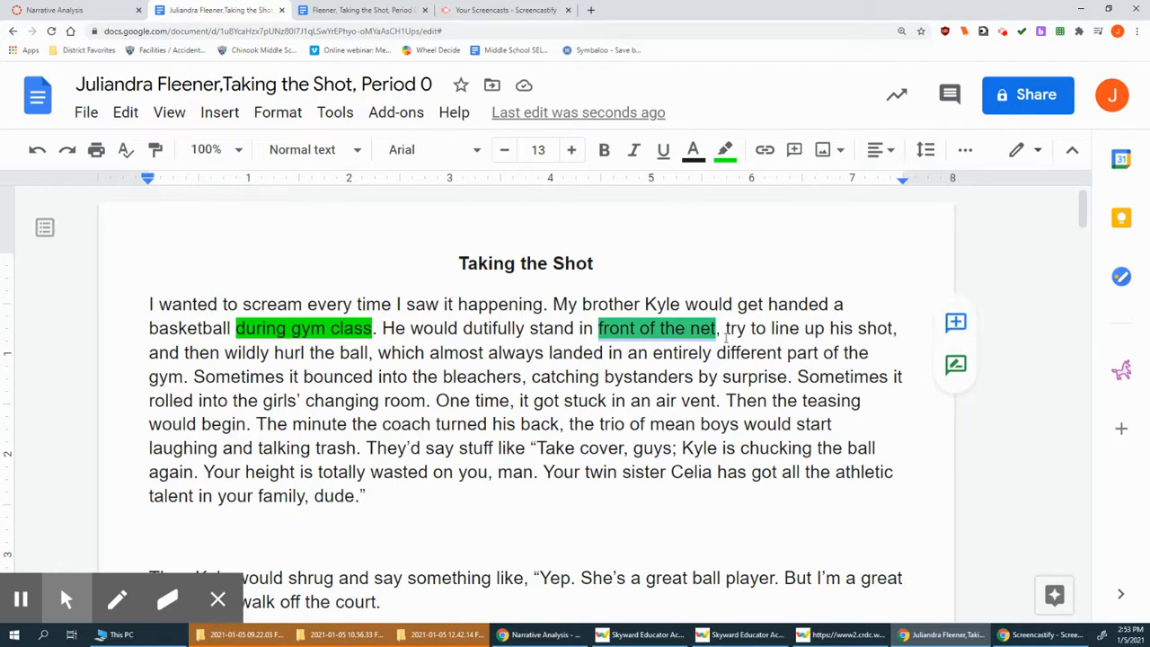
Comment on 'front of the net': 'This is obviously during gym class on basketball court.'
{"action": "left_click", "coordinate": [958, 322]}
{"action": "left_click", "coordinate": [964, 416]}
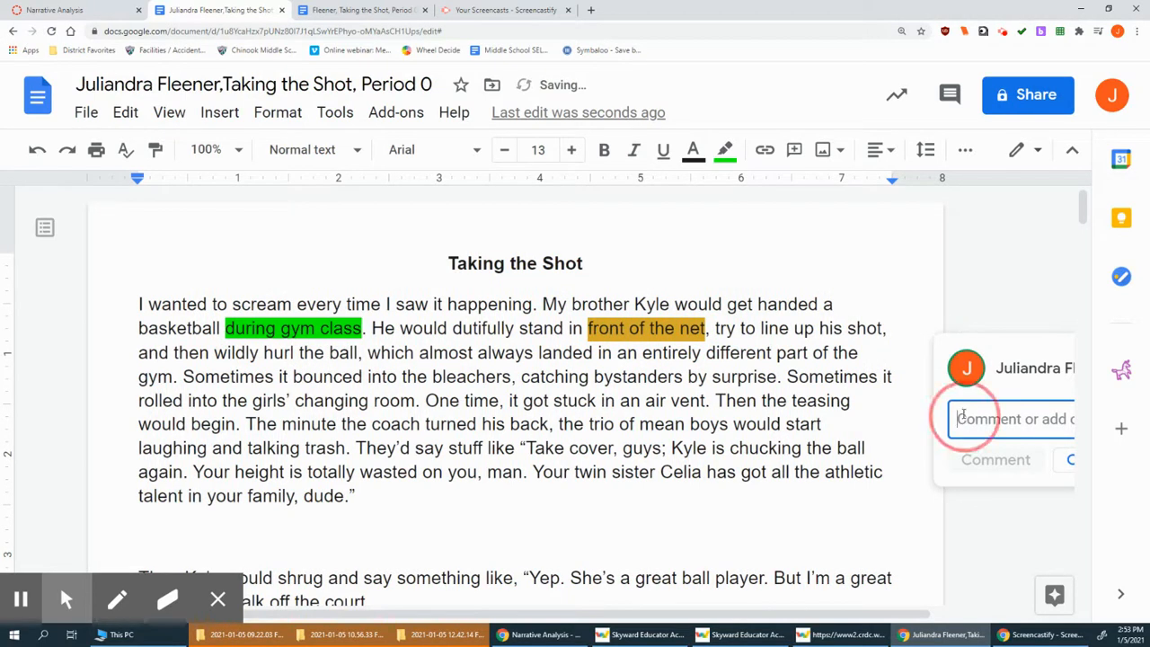
{"action": "type", "text": "This is pbviousl"}
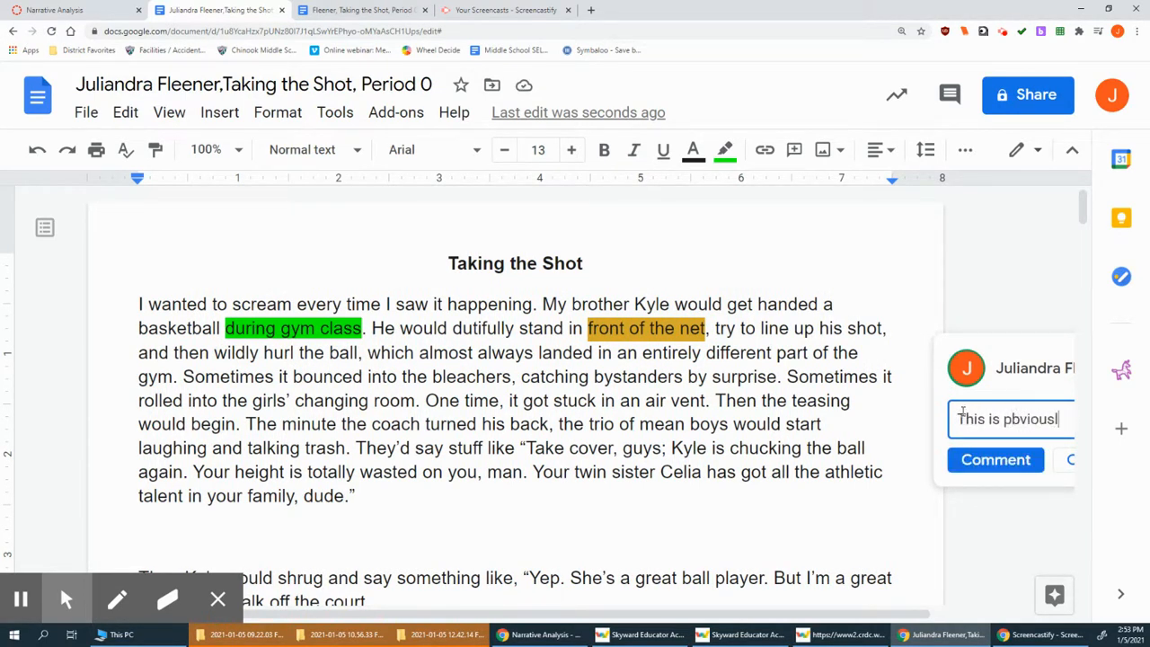
{"action": "type", "text": "y di"}
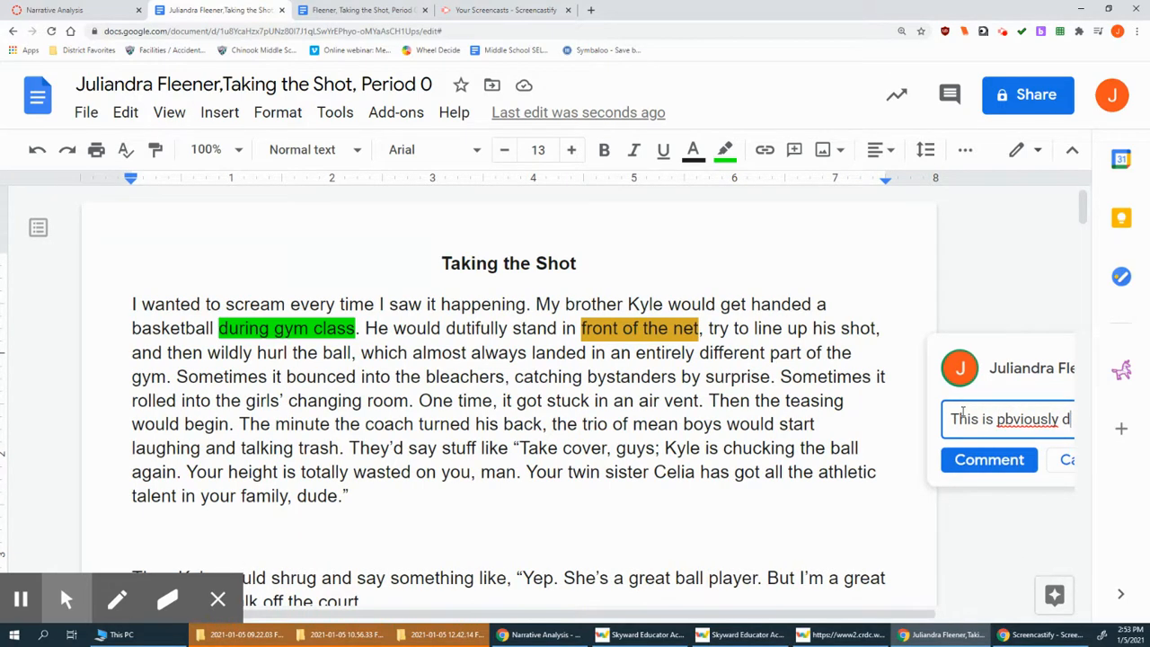
{"action": "key", "text": "BackSpace"}
{"action": "key", "text": "BackSpace"}
{"action": "key", "text": "BackSpace"}
{"action": "key", "text": "BackSpace"}
{"action": "key", "text": "BackSpace"}
{"action": "key", "text": "BackSpace"}
{"action": "key", "text": "BackSpace"}
{"action": "key", "text": "BackSpace"}
{"action": "key", "text": "BackSpace"}
{"action": "key", "text": "BackSpace"}
{"action": "key", "text": "BackSpace"}
{"action": "key", "text": "BackSpace"}
{"action": "key", "text": "BackSpace"}
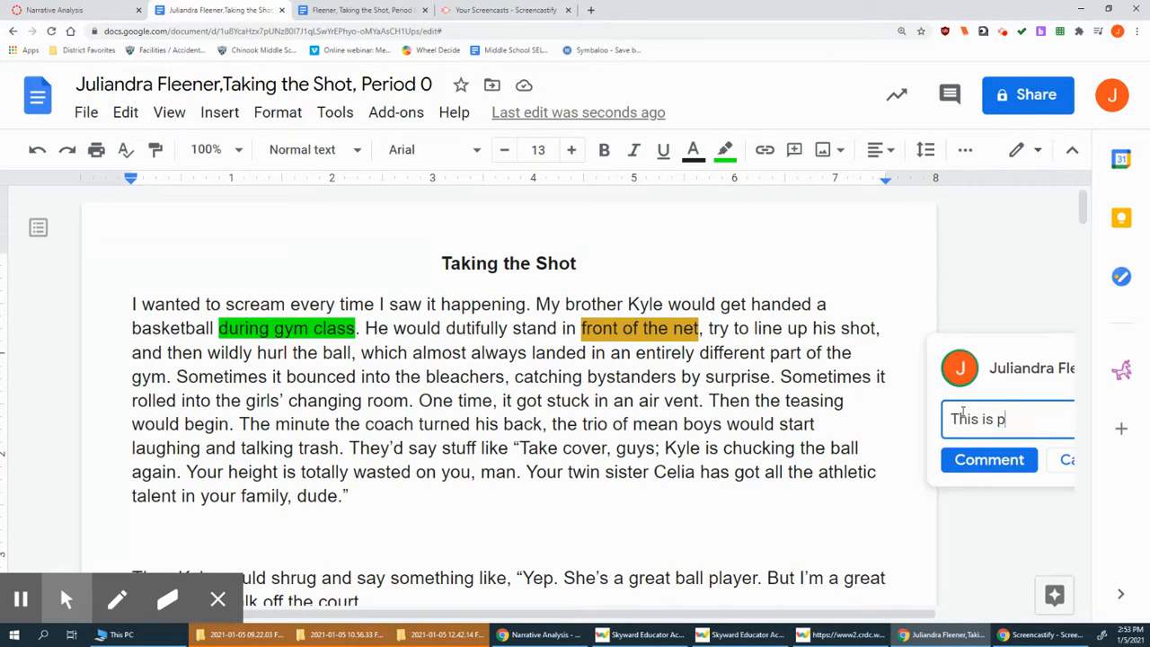
{"action": "type", "text": "obviously dur"}
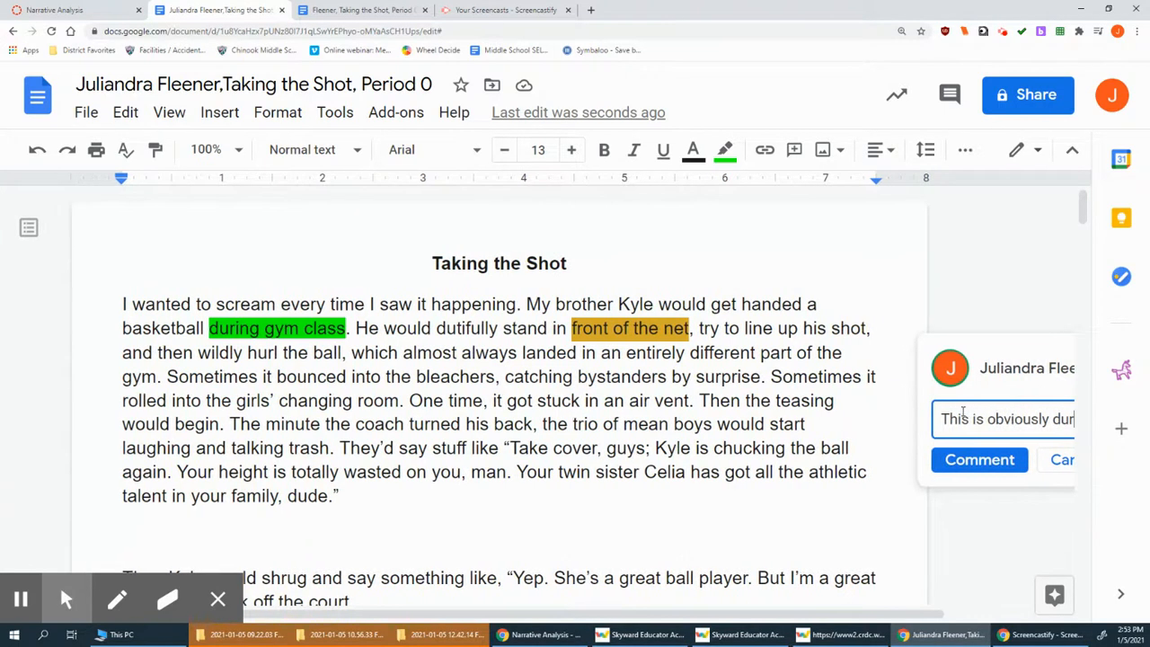
{"action": "type", "text": "ing gym class"}
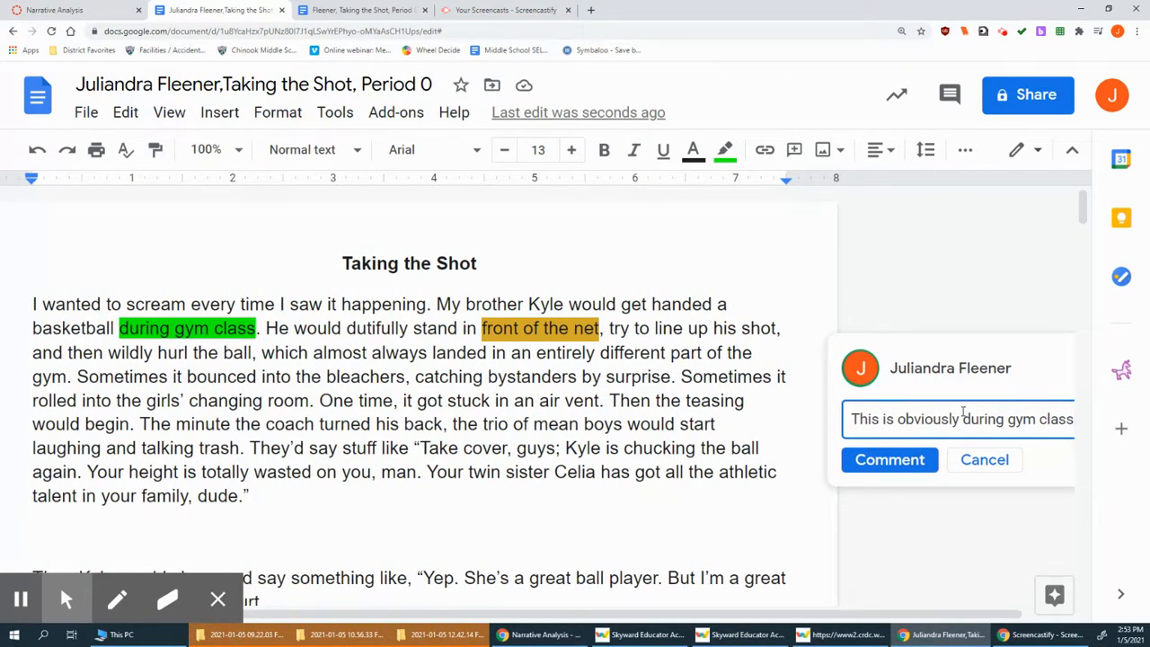
{"action": "type", "text": " on bask"}
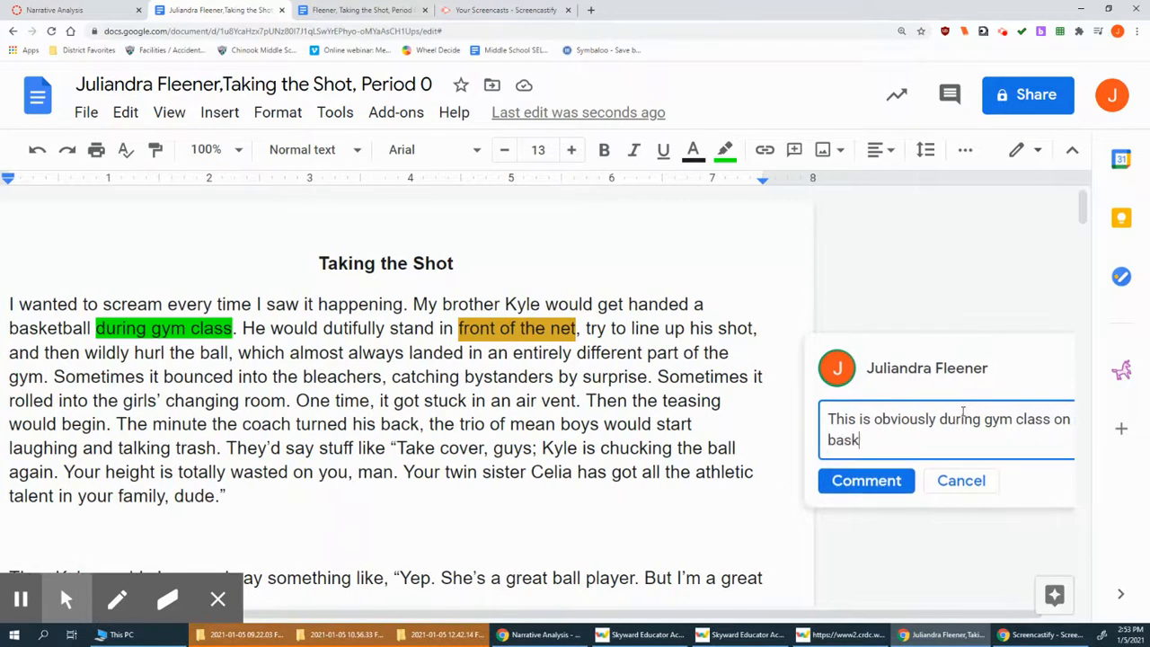
{"action": "type", "text": "etball court."}
{"action": "key", "text": "Return"}
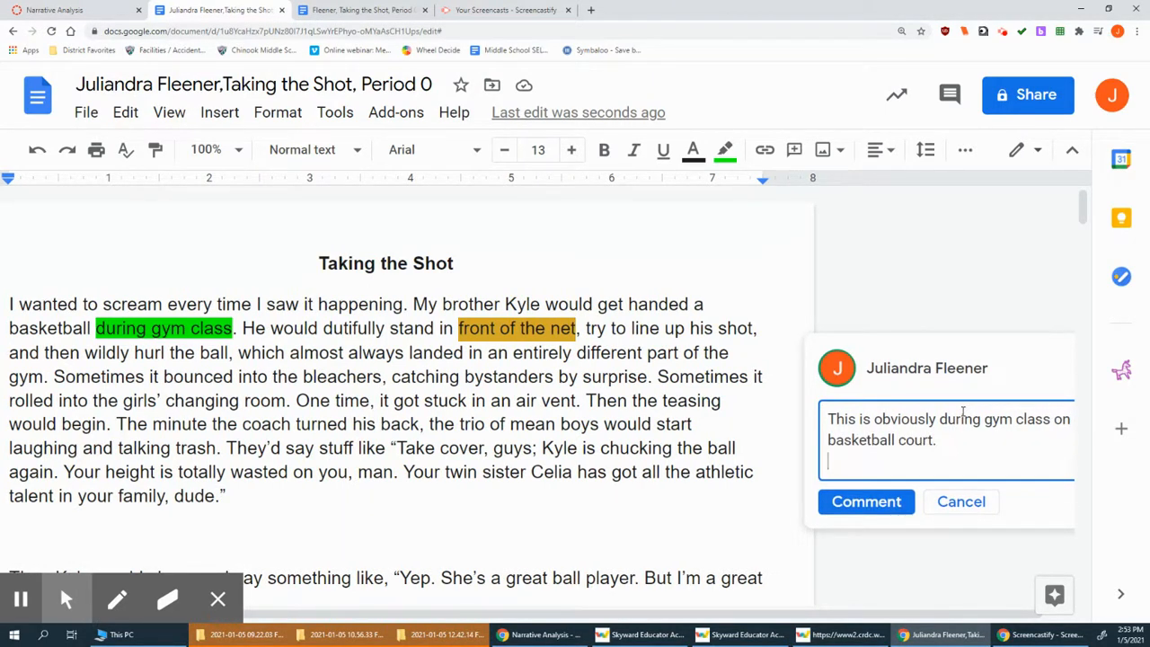
{"action": "left_click", "coordinate": [867, 500]}
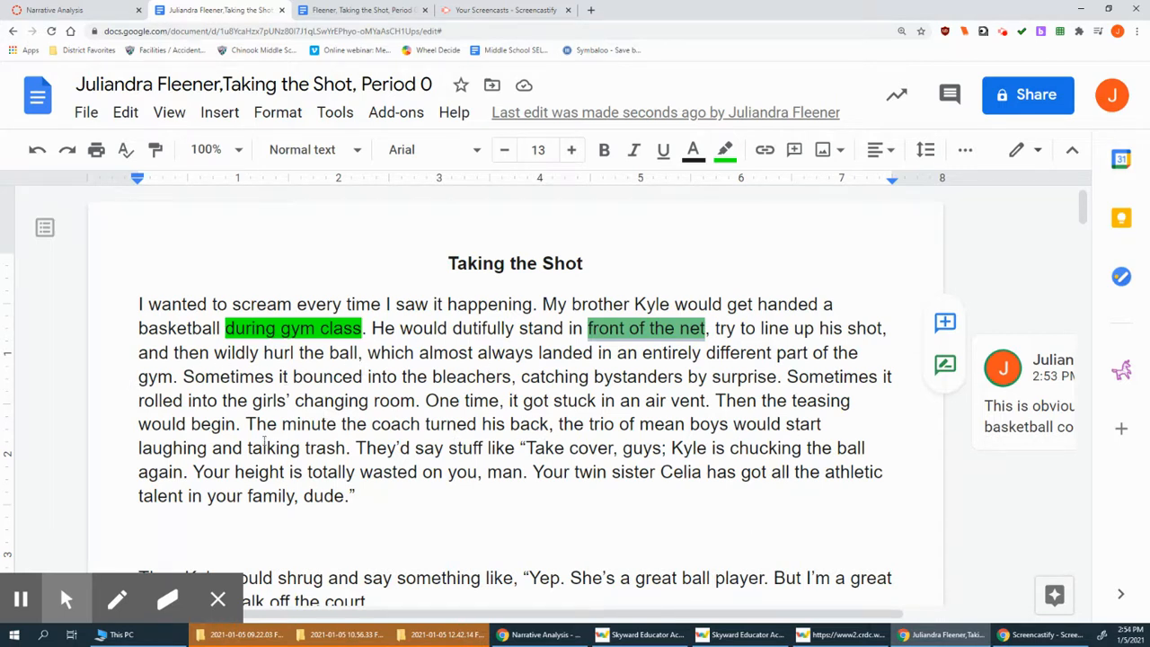
{"action": "scroll", "coordinate": [404, 488], "scroll_direction": "down", "scroll_amount": 1}
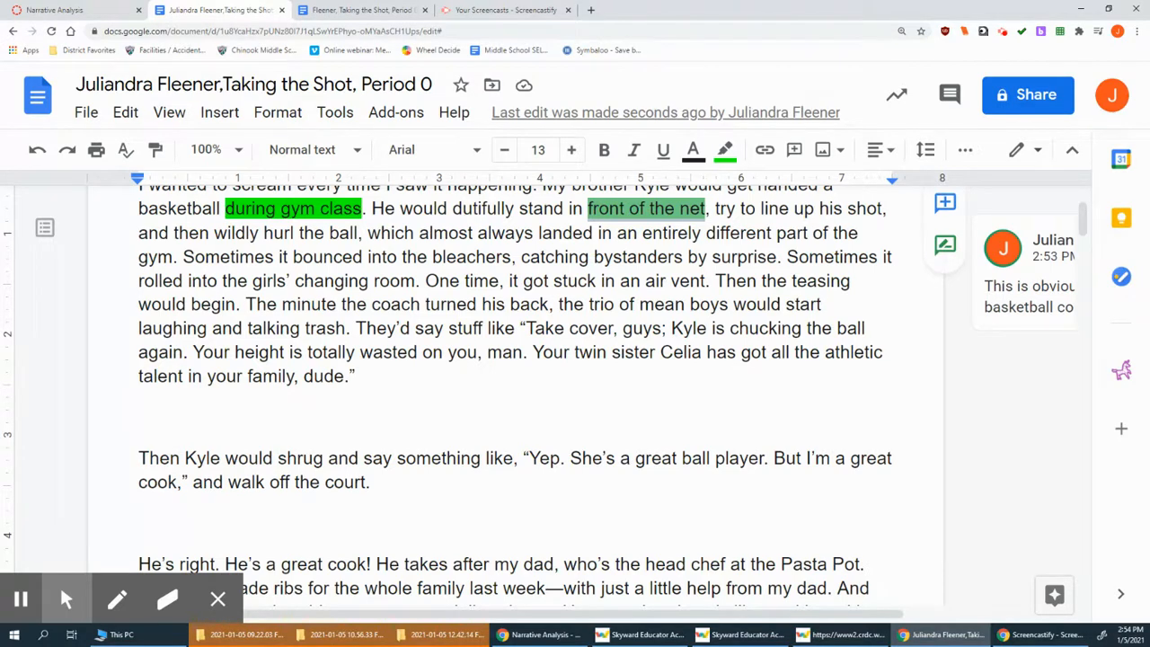
{"action": "left_click_drag", "start_coordinate": [0, 113], "coordinate": [439, 87]}
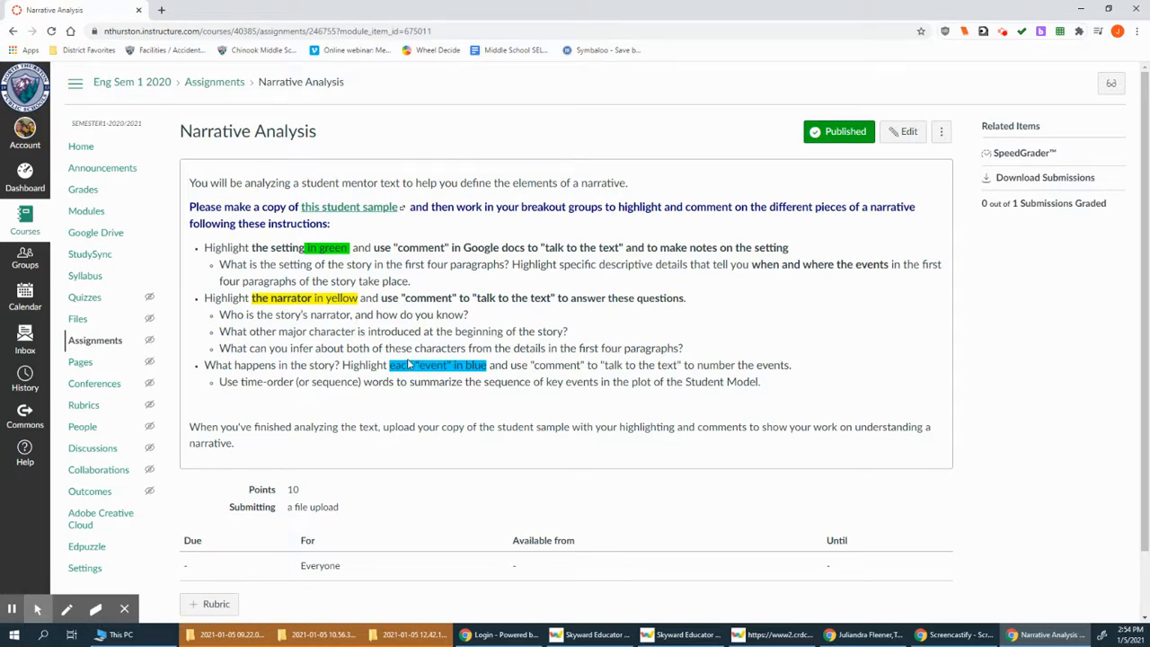
{"action": "left_click_drag", "start_coordinate": [125, 9], "coordinate": [0, 94]}
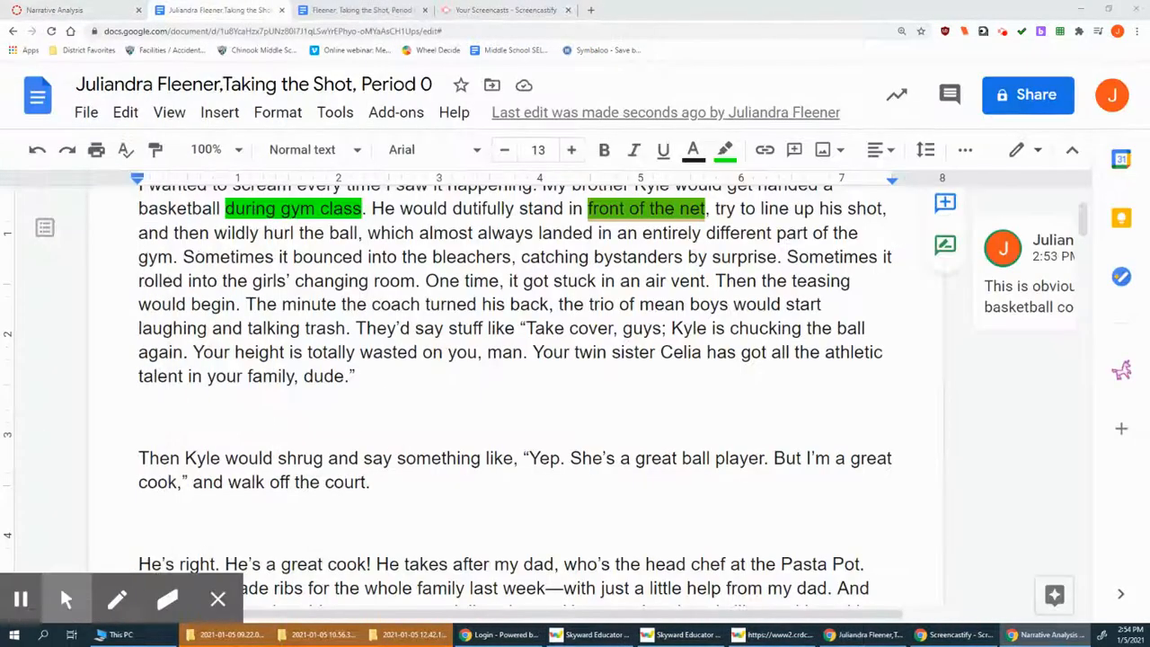
{"action": "scroll", "coordinate": [511, 370], "scroll_direction": "down", "scroll_amount": 2}
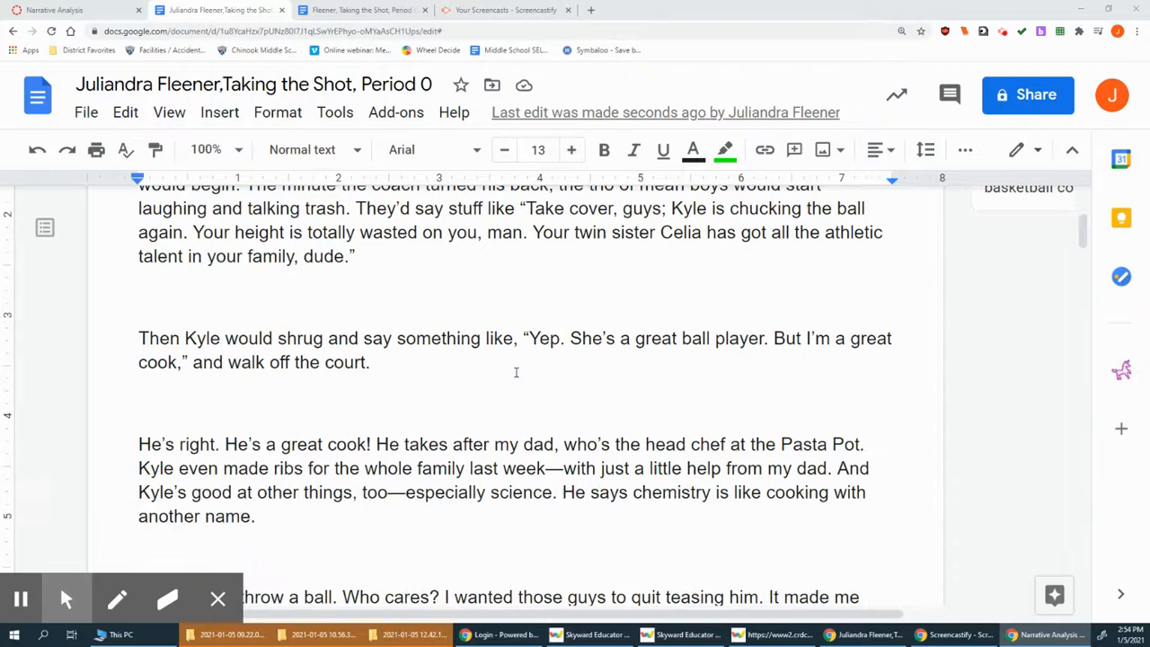
{"action": "scroll", "coordinate": [557, 350], "scroll_direction": "up", "scroll_amount": 3}
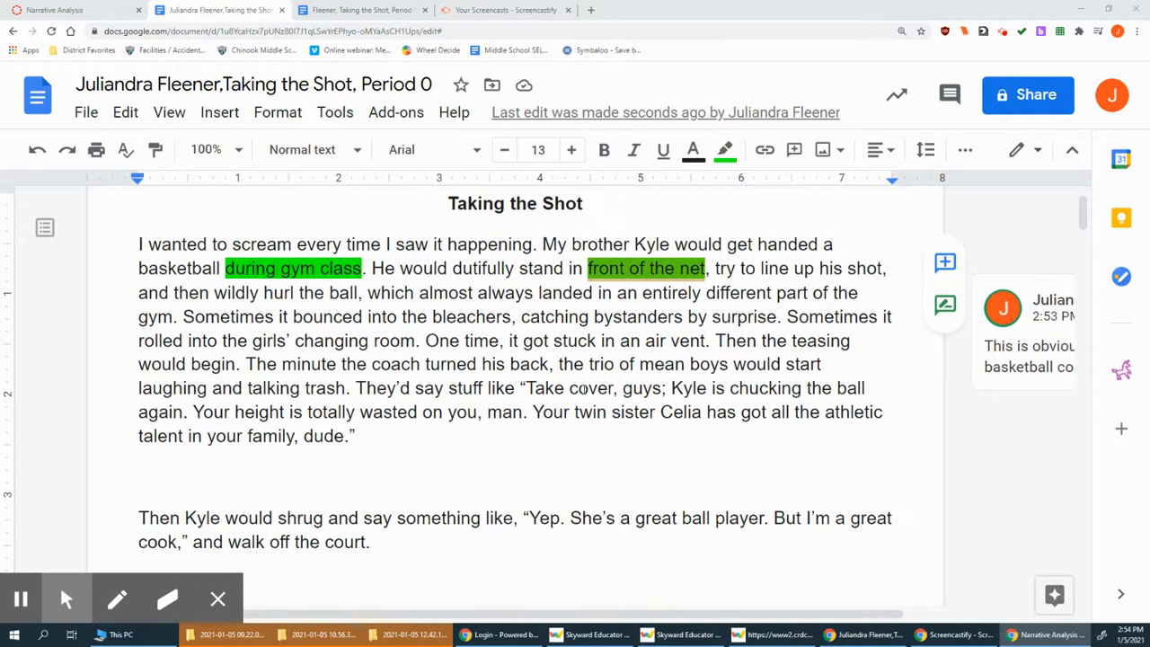
{"action": "scroll", "coordinate": [550, 426], "scroll_direction": "up", "scroll_amount": 1}
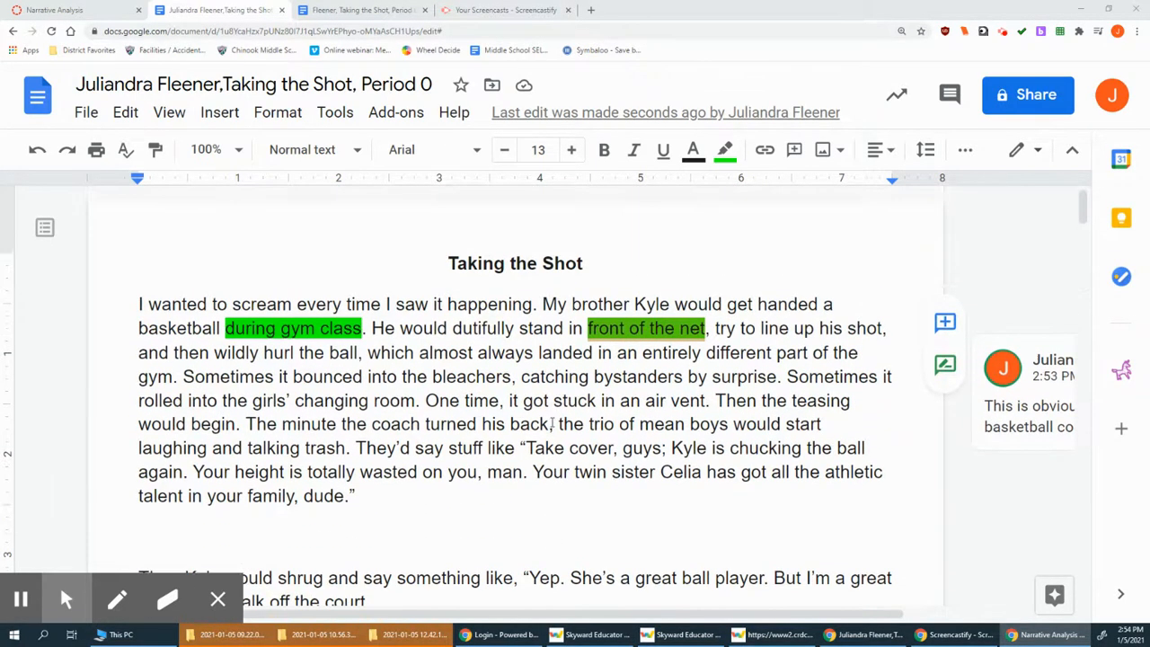
{"action": "scroll", "coordinate": [551, 426], "scroll_direction": "down", "scroll_amount": 2}
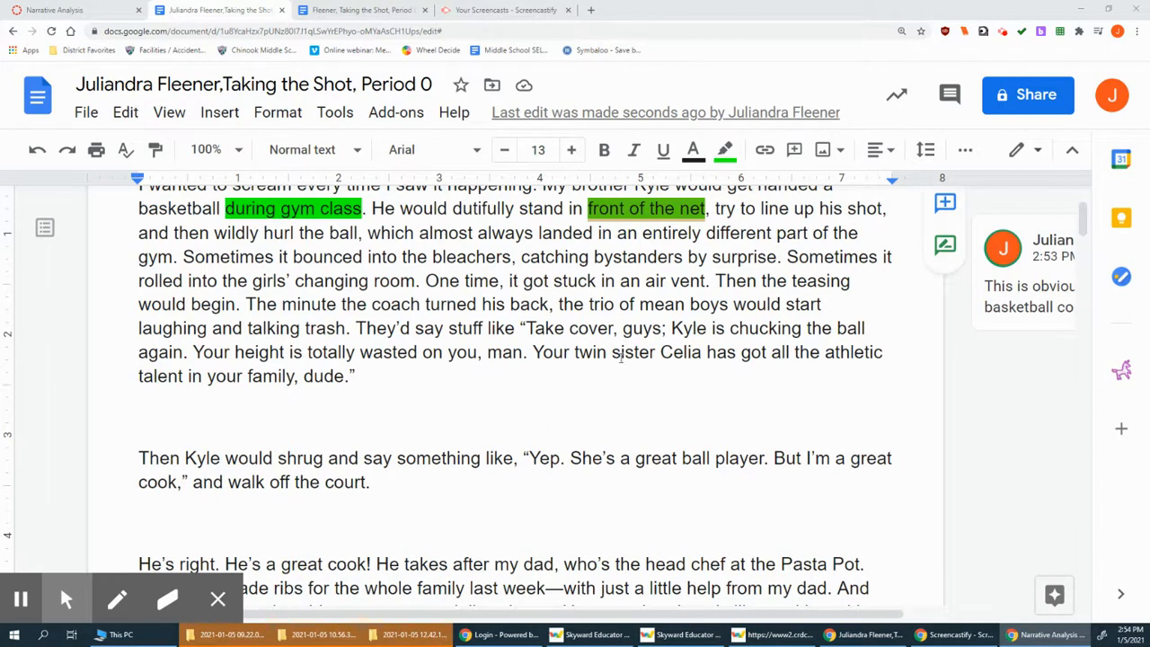
{"action": "scroll", "coordinate": [362, 401], "scroll_direction": "down", "scroll_amount": 1}
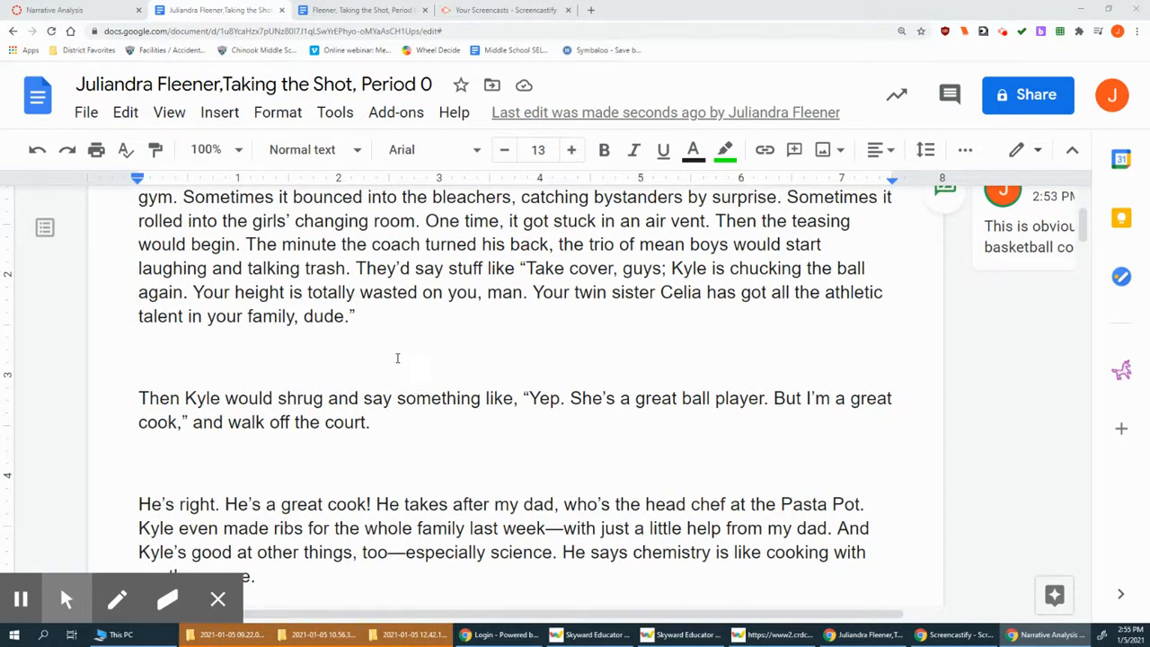
{"action": "scroll", "coordinate": [397, 358], "scroll_direction": "up", "scroll_amount": 2}
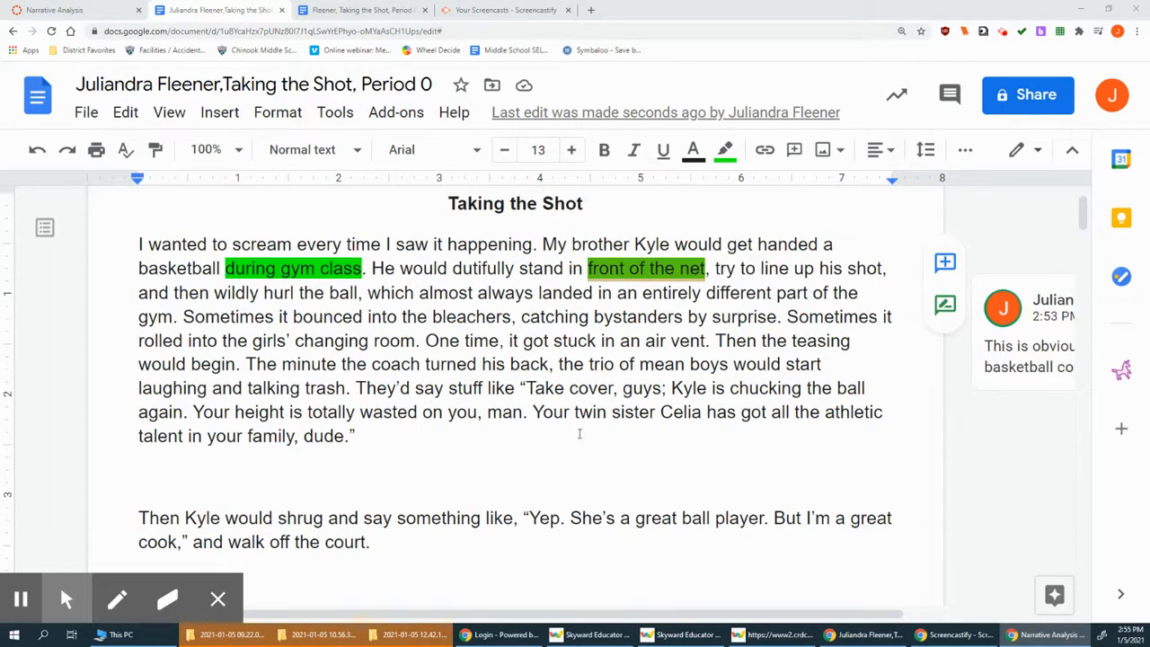
{"action": "scroll", "coordinate": [459, 435], "scroll_direction": "down", "scroll_amount": 2}
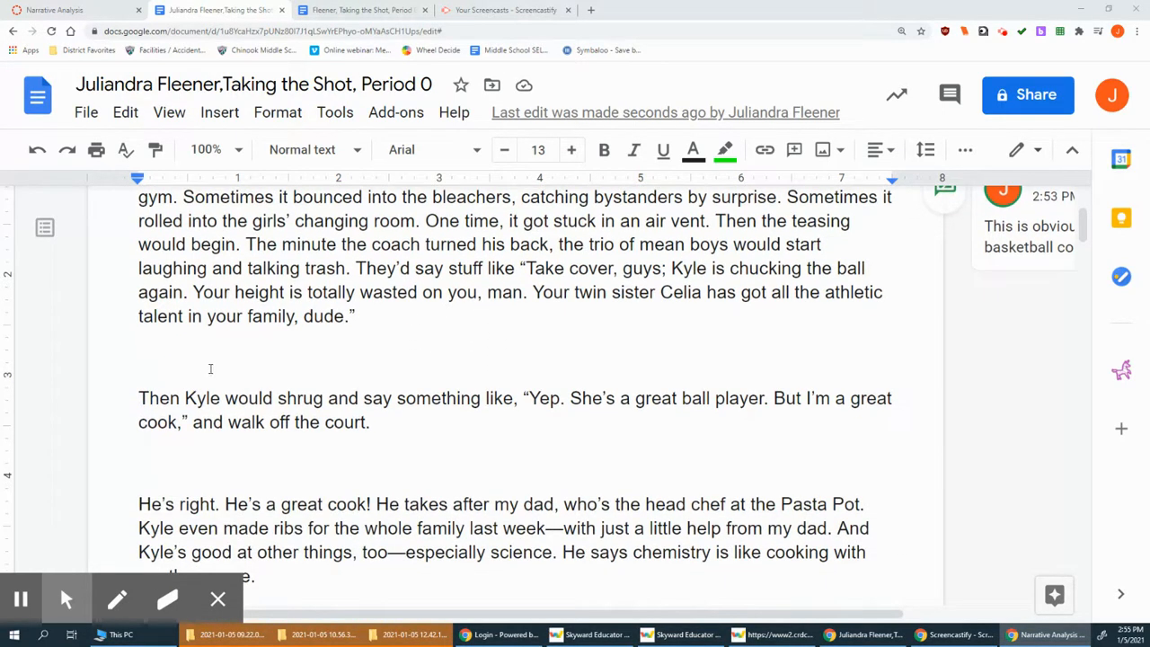
{"action": "left_click_drag", "start_coordinate": [184, 398], "coordinate": [222, 405]}
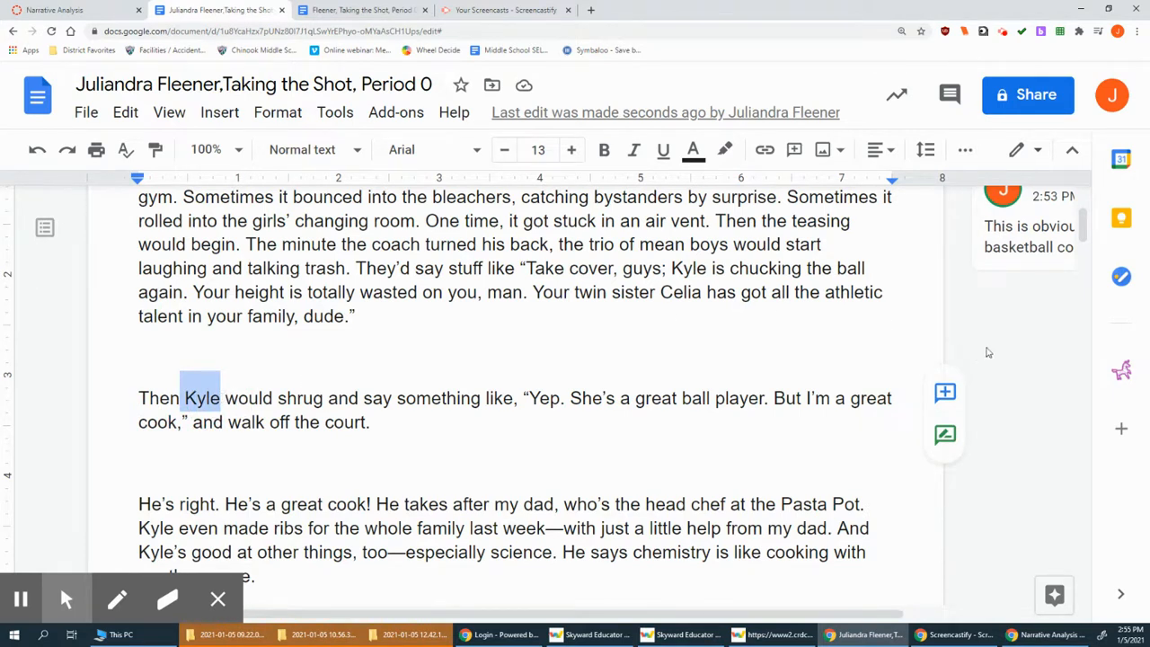
{"action": "left_click", "coordinate": [724, 149]}
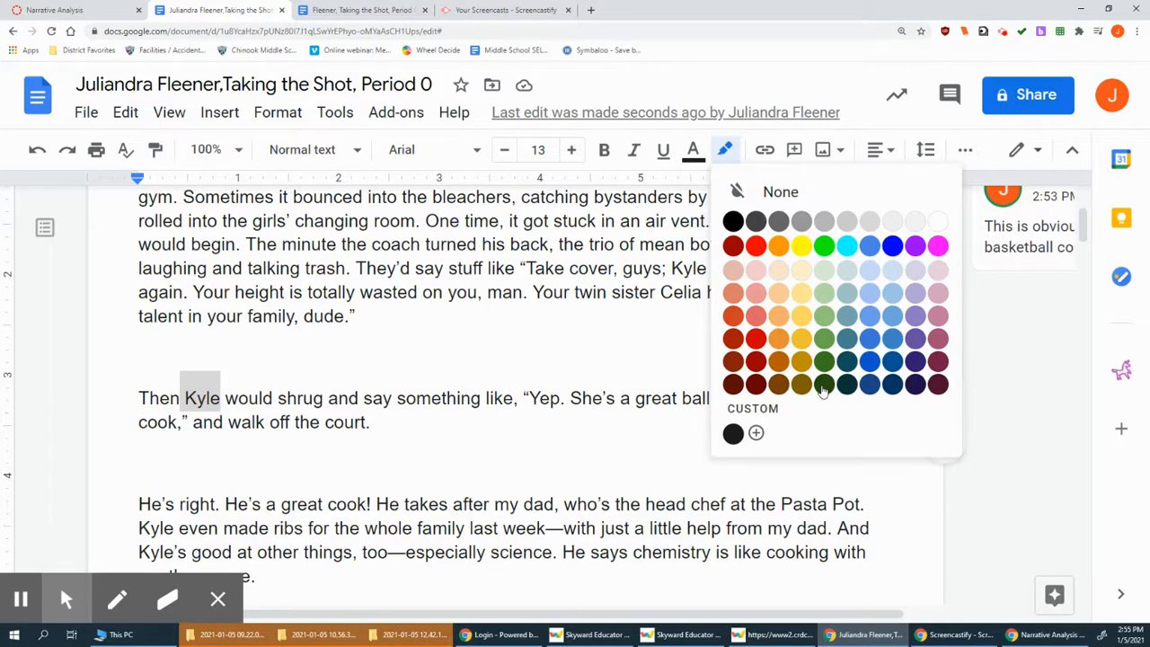
{"action": "left_click", "coordinate": [533, 465]}
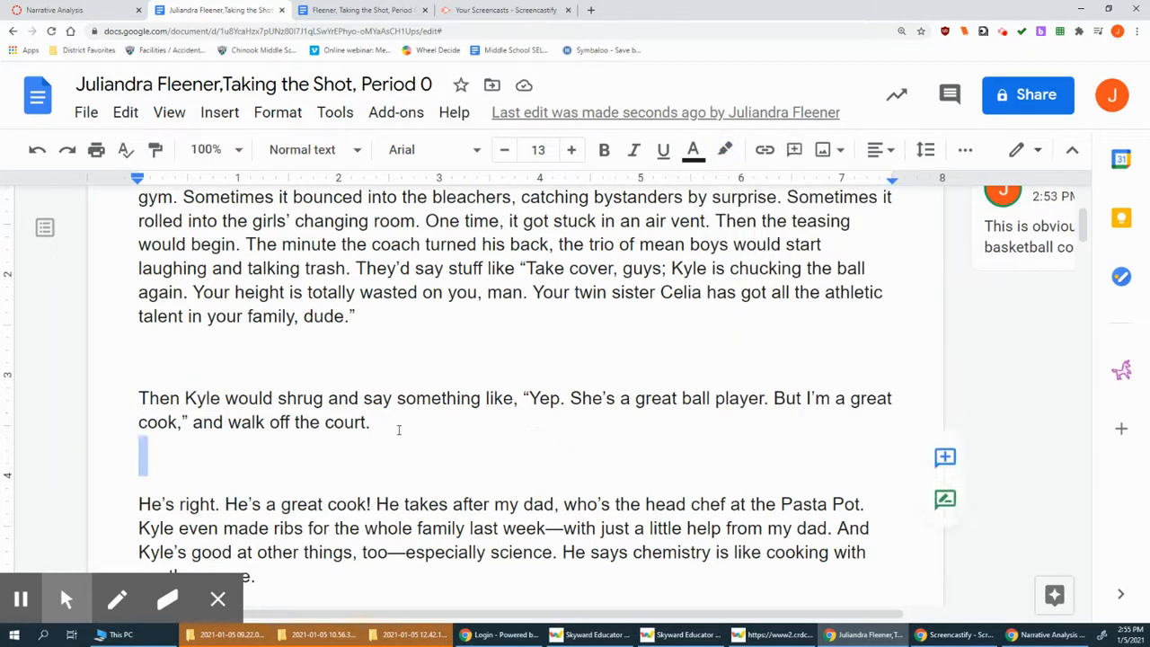